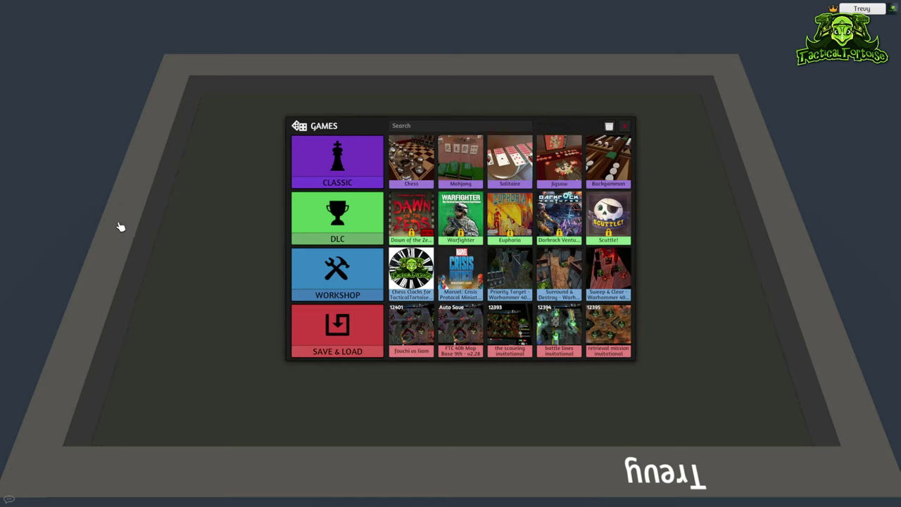
# Look for Battlescribe2TTS among the saved games in the Tools folder of Maps, Tools, and Terrain, and return to the games overview.
pyautogui.click(317, 347)
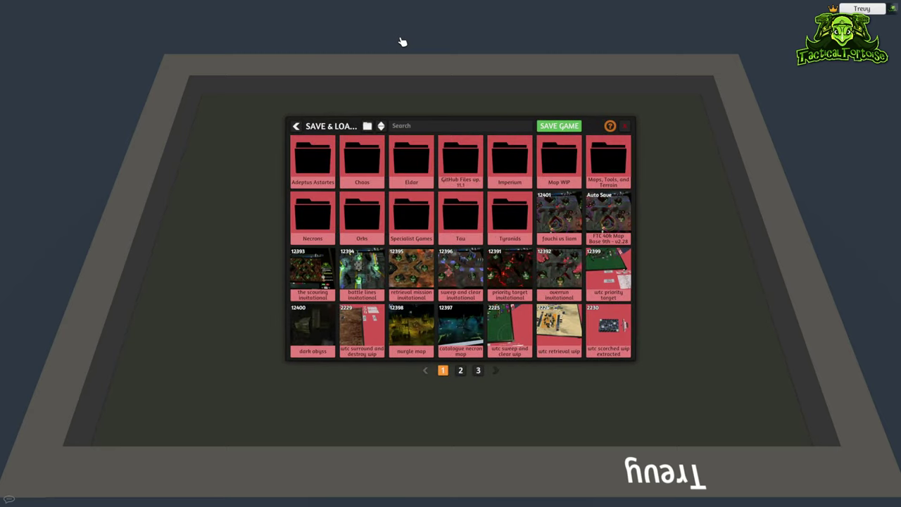
pyautogui.click(608, 160)
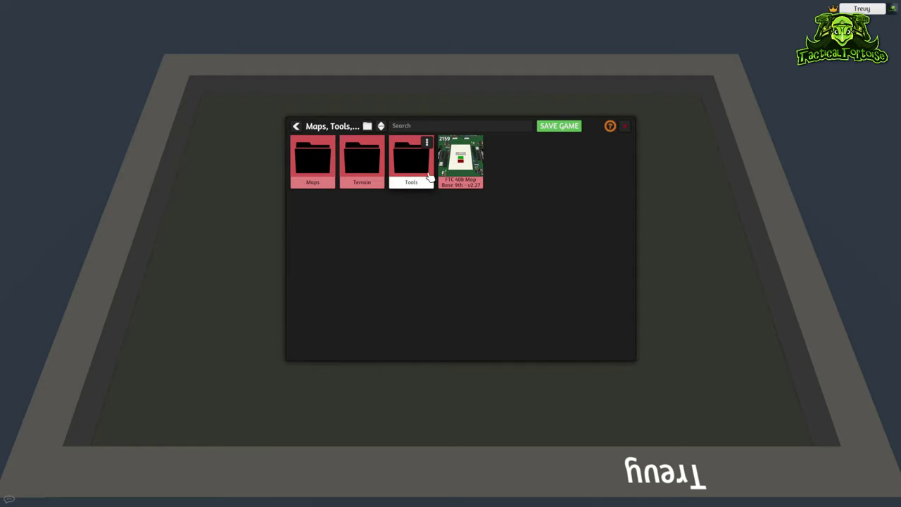
pyautogui.click(412, 162)
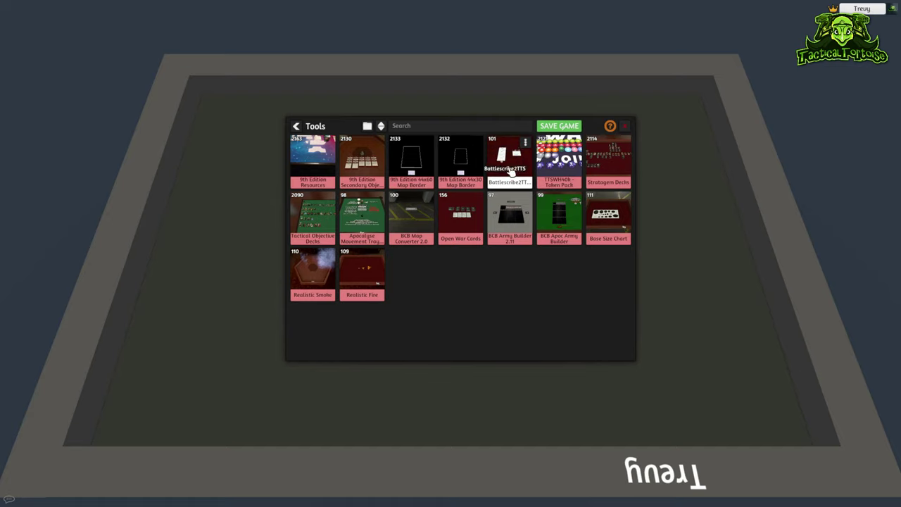
pyautogui.click(296, 126)
pyautogui.click(295, 126)
pyautogui.click(295, 126)
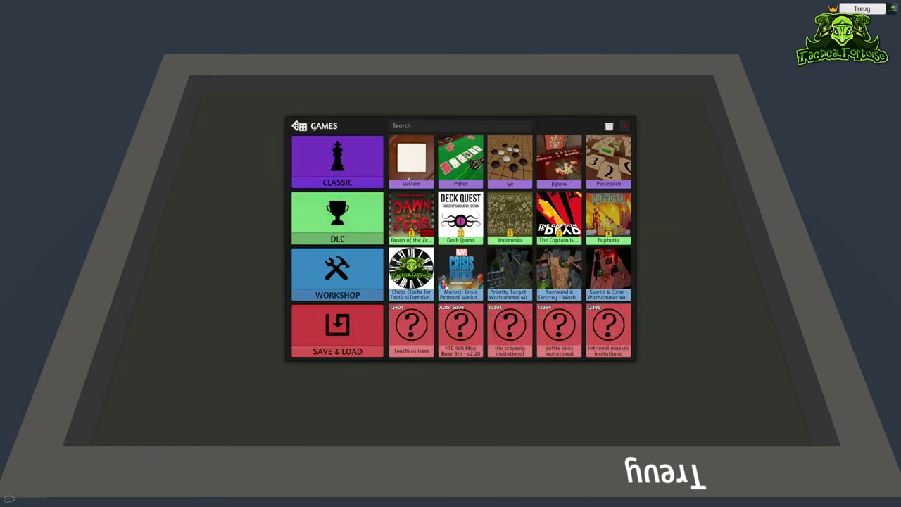
# Search the Tabletop Simulator Steam Workshop for battlescribe2tts.
pyautogui.click(338, 271)
pyautogui.click(558, 126)
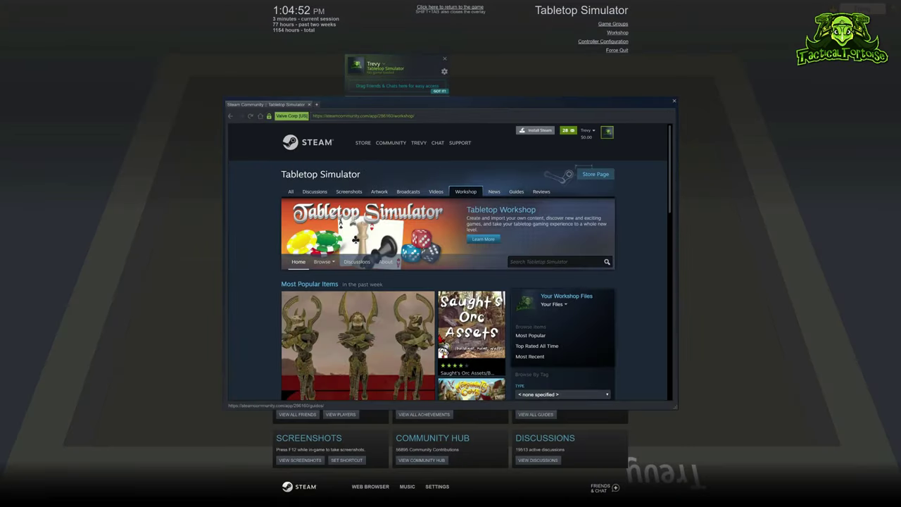
pyautogui.write('ba')
pyautogui.write('ttlescribe2tts')
pyautogui.press('Return')
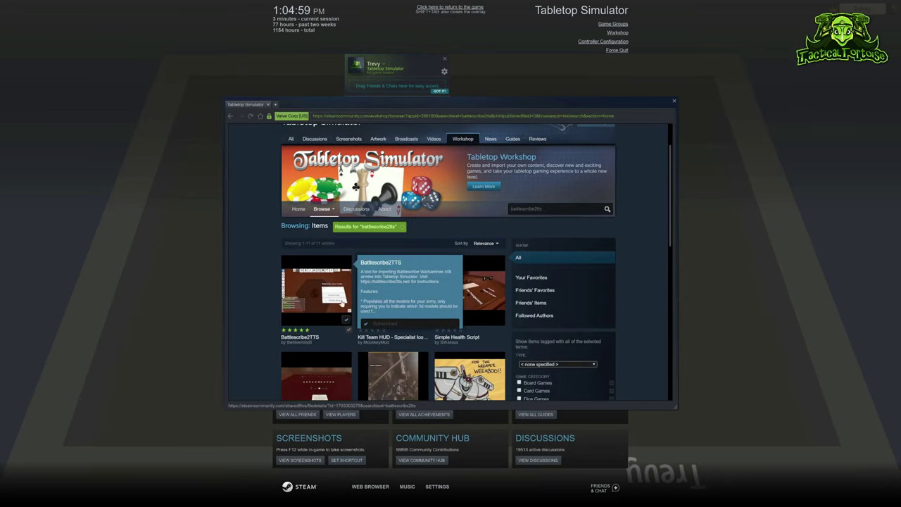
# Return to the game, filter the subscribed Workshop items by "batt" and load Battlescribe2TTS.
pyautogui.click(452, 8)
pyautogui.click(398, 126)
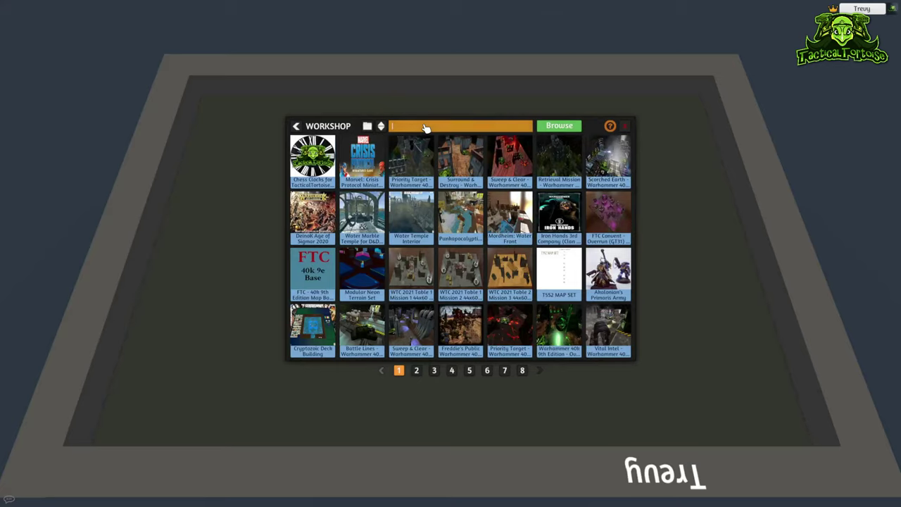
pyautogui.write('batt')
pyautogui.click(476, 183)
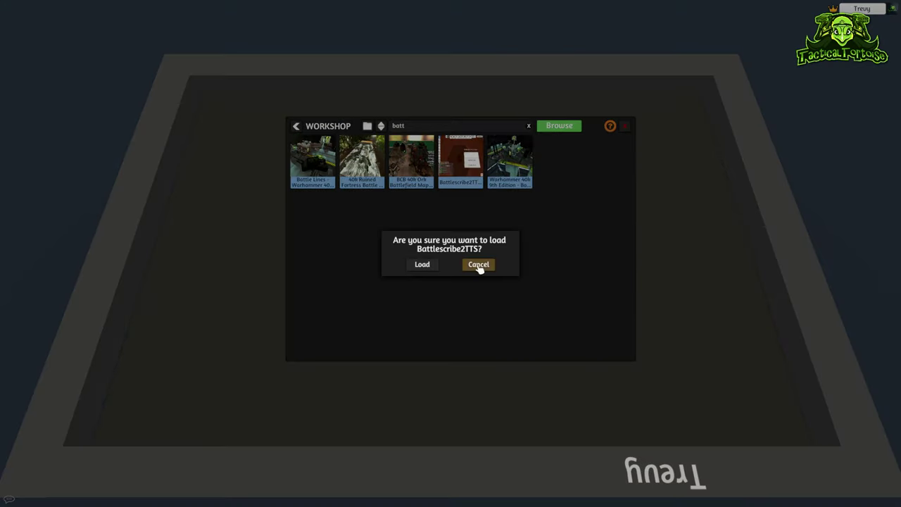
pyautogui.click(424, 262)
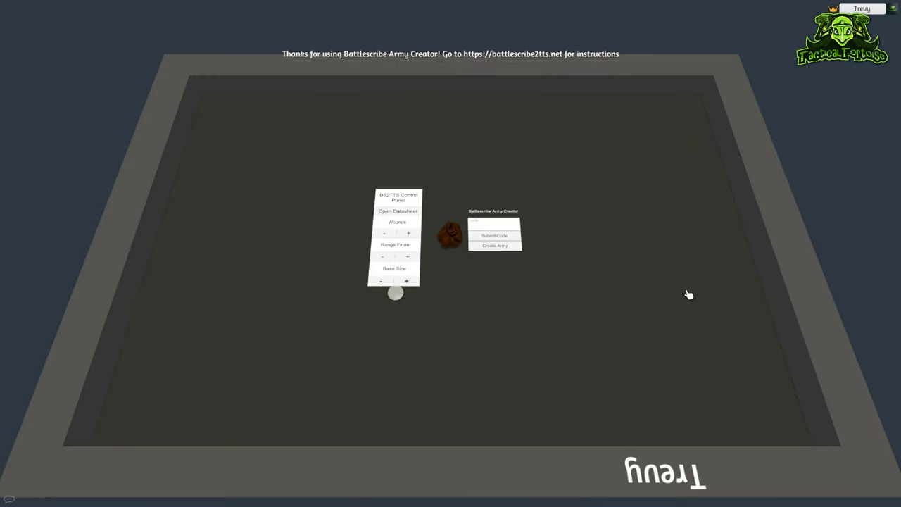
# Switch to the web browser, open battlescribe2tts.net and look through its usage instructions.
pyautogui.scroll(5, 636, 258)
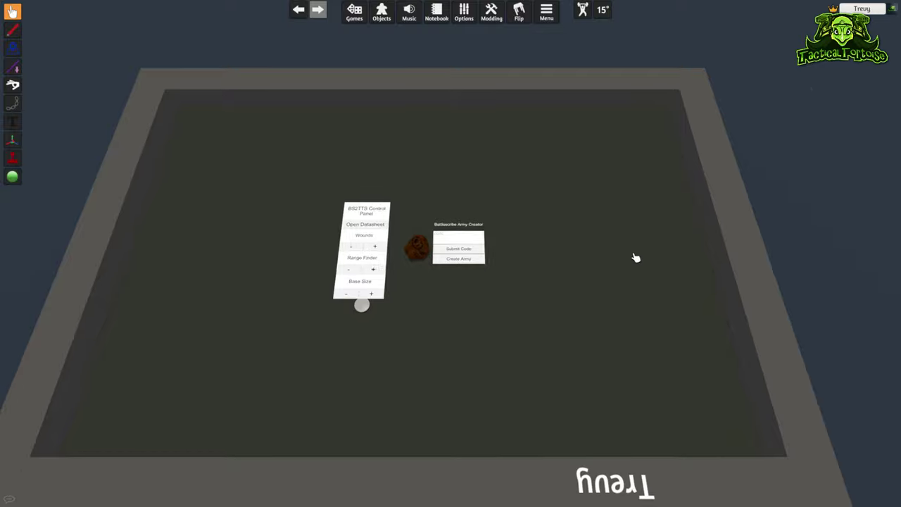
pyautogui.scroll(2, 621, 282)
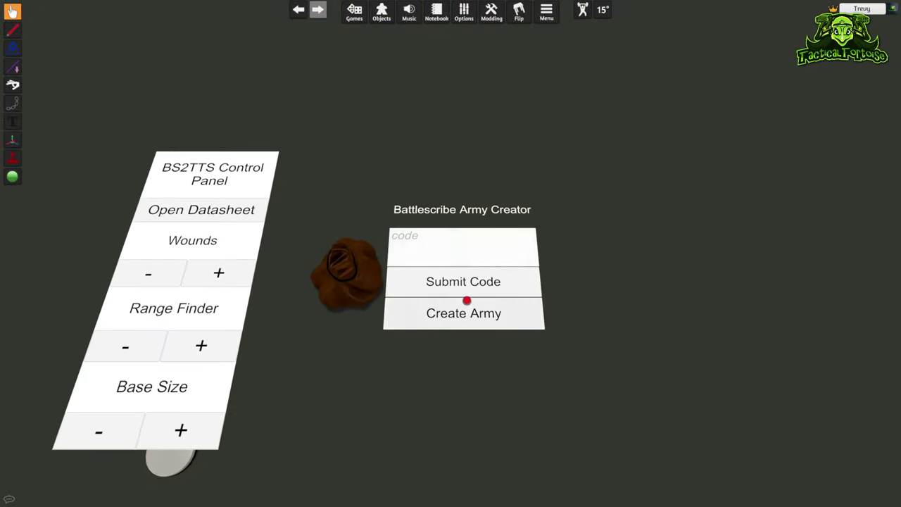
pyautogui.scroll(-1, 477, 363)
pyautogui.scroll(-5, 476, 364)
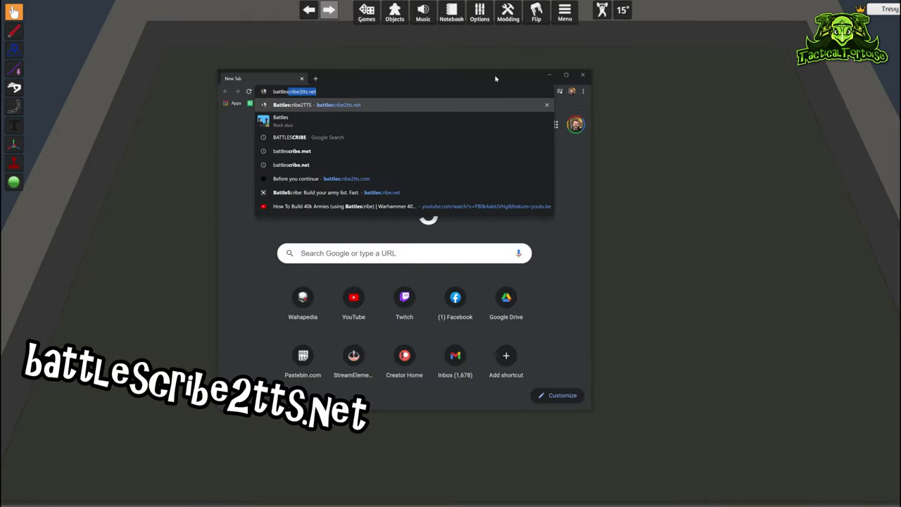
pyautogui.press('Return')
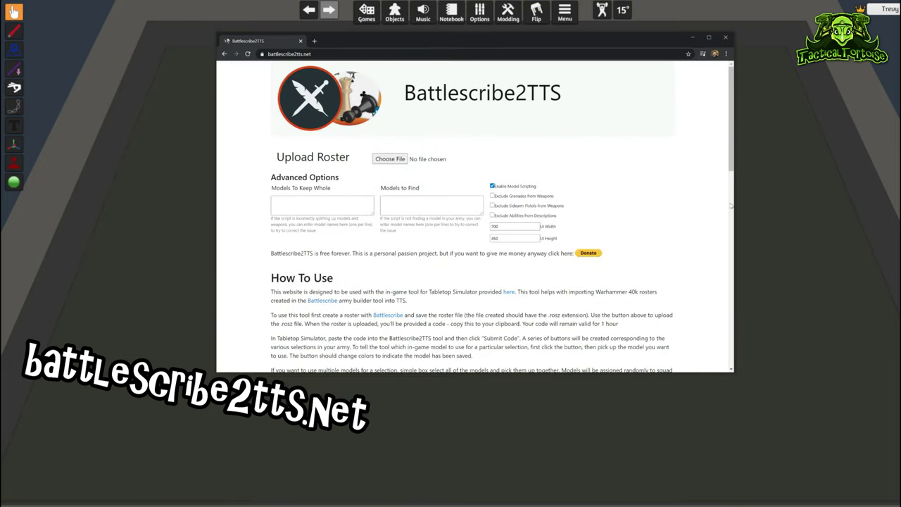
pyautogui.scroll(-5, 725, 176)
pyautogui.scroll(-4, 722, 147)
pyautogui.scroll(-6, 722, 192)
pyautogui.moveTo(721, 261); pyautogui.dragTo(733, 70)
# Upload the roster file 1k space wolves.rosz from the 40k Lists folder on the Desktop.
pyautogui.click(461, 156)
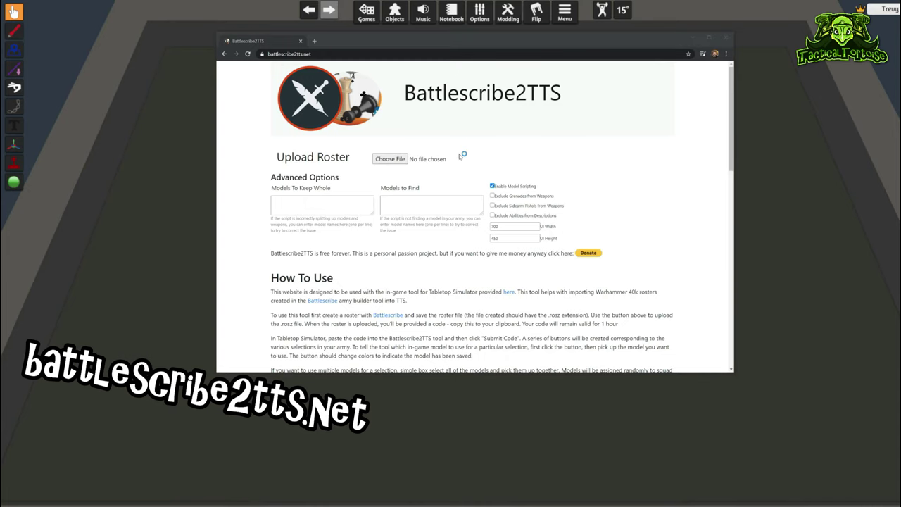
pyautogui.press('Escape')
pyautogui.click(620, 206)
pyautogui.click(401, 157)
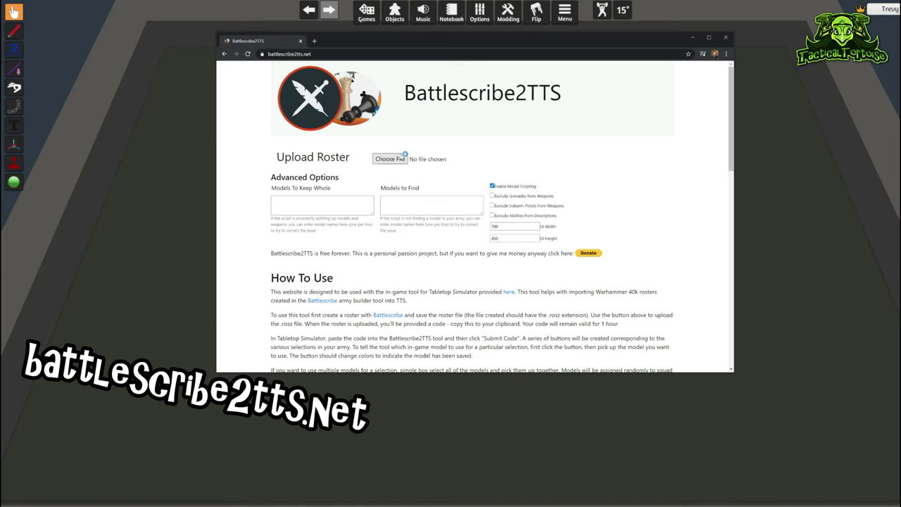
pyautogui.click(405, 155)
pyautogui.click(246, 87)
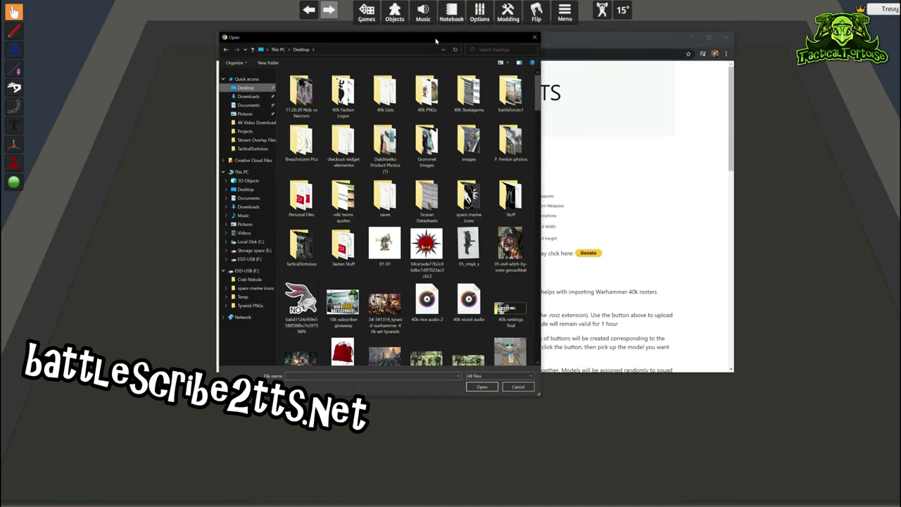
pyautogui.doubleClick(386, 93)
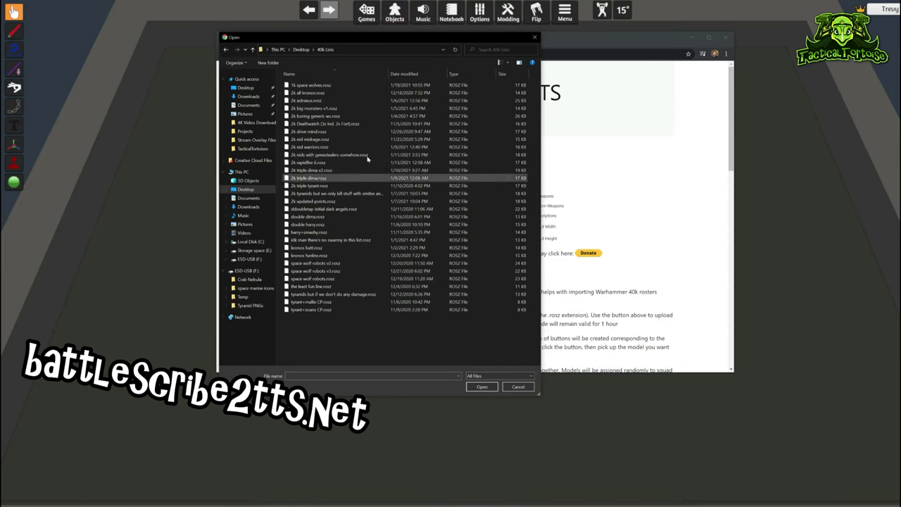
pyautogui.click(296, 85)
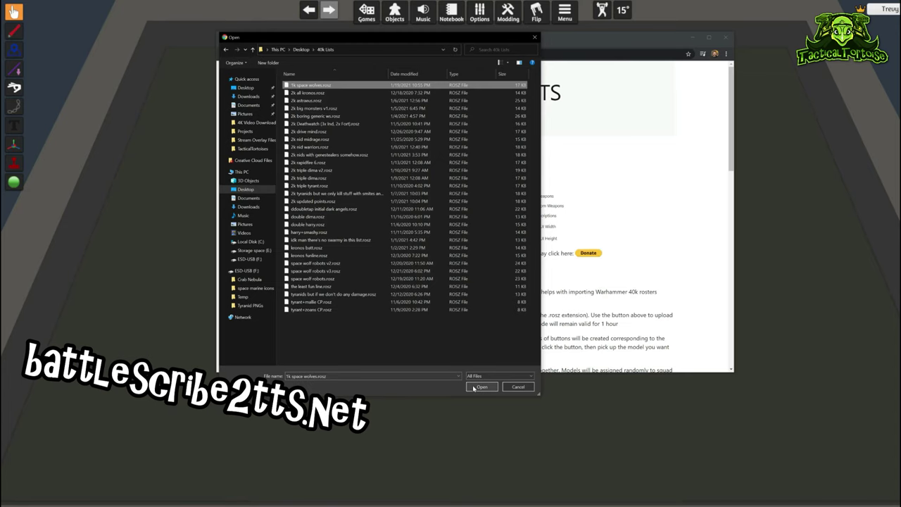
pyautogui.click(480, 387)
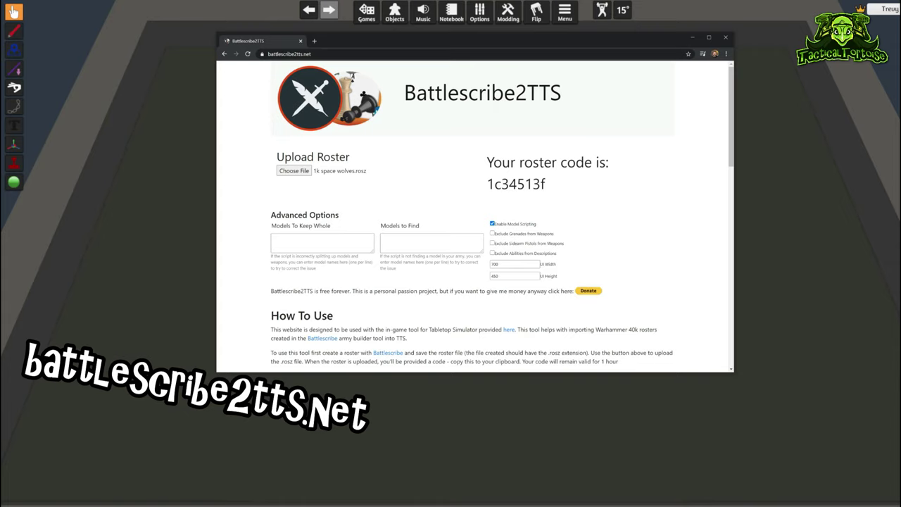
# Copy the roster code generated for the uploaded list.
pyautogui.moveTo(483, 193)
pyautogui.mouseDown()
pyautogui.moveTo(556, 197)
pyautogui.moveTo(478, 173)
pyautogui.mouseUp()
pyautogui.press('Escape')
pyautogui.doubleClick(516, 184)
pyautogui.rightClick(498, 188)
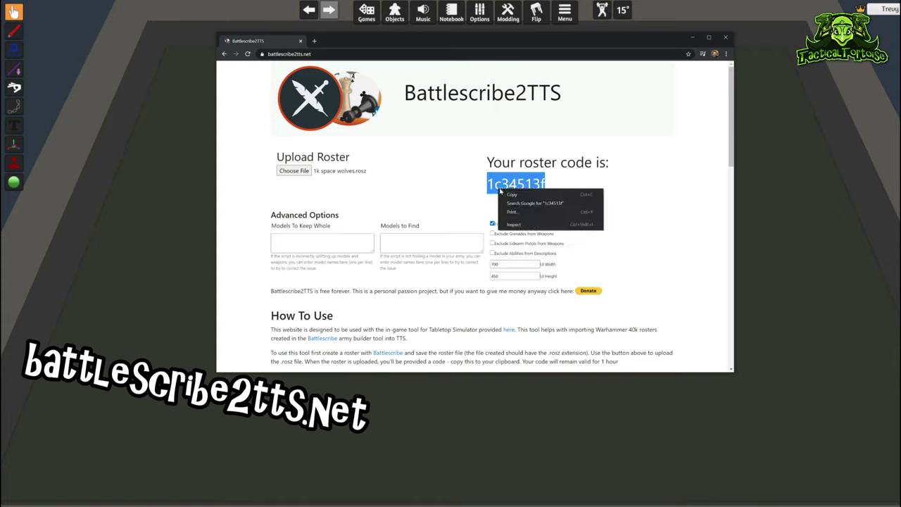
pyautogui.click(514, 194)
# Switch back to Tabletop Simulator, paste the roster code into the Battlescribe Army Creator and submit it.
pyautogui.click(692, 36)
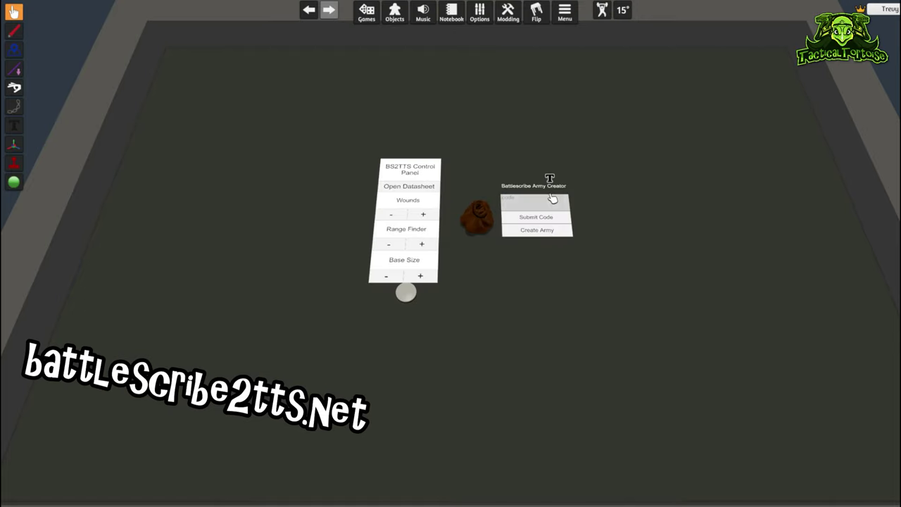
pyautogui.scroll(5, 620, 285)
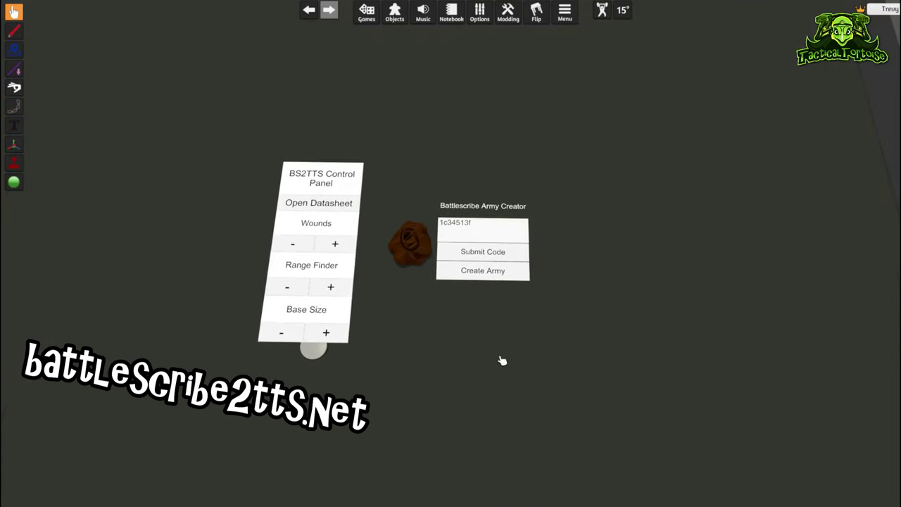
pyautogui.click(473, 252)
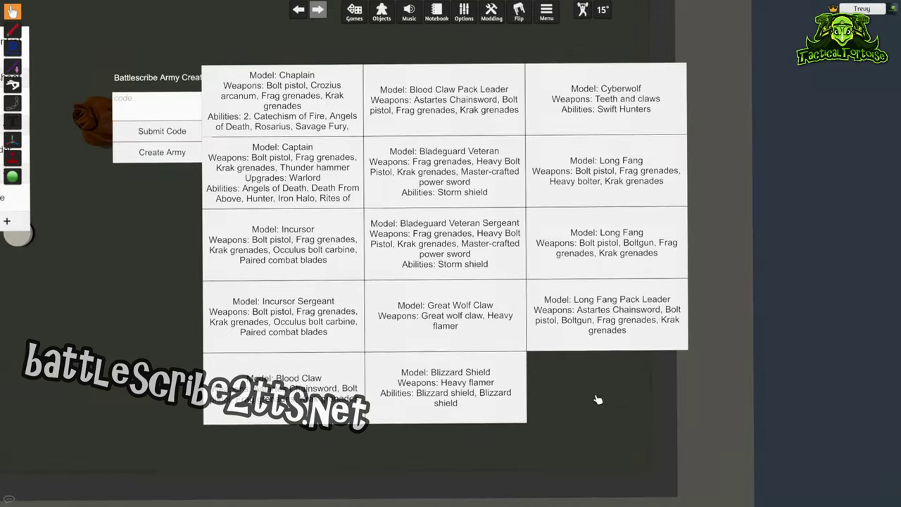
# Examine the model entries with their weapons and abilities listed beside the Battlescribe Army Creator.
pyautogui.press('d')
pyautogui.scroll(1, 597, 405)
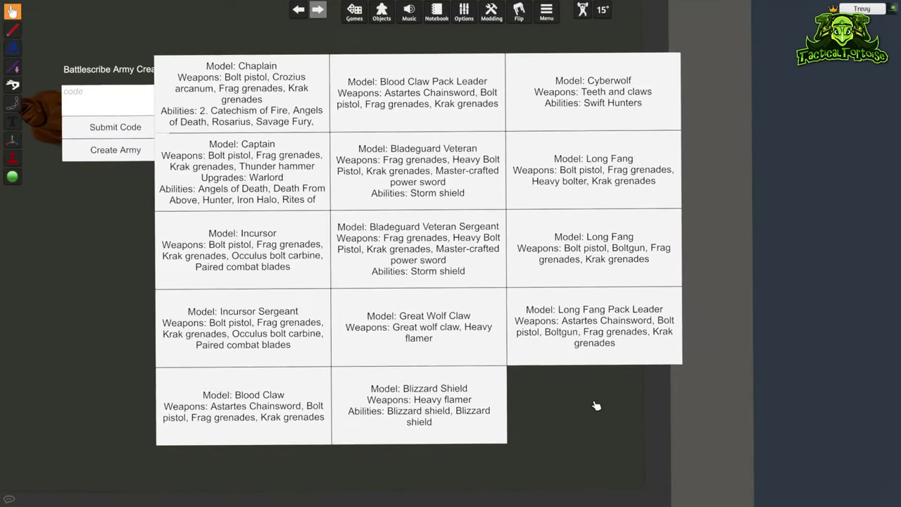
pyautogui.scroll(-1, 596, 406)
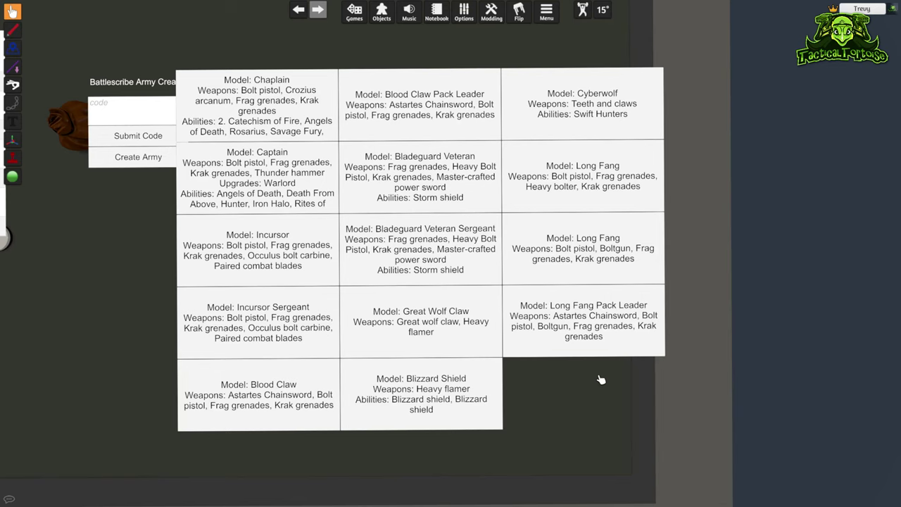
pyautogui.press('a')
pyautogui.moveTo(171, 412); pyautogui.dragTo(211, 409)
pyautogui.scroll(-1, 226, 372)
pyautogui.press('w')
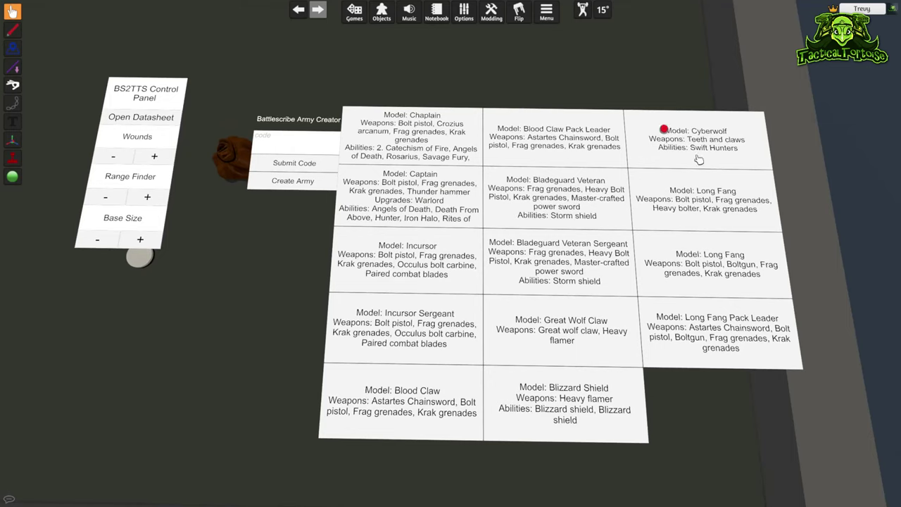
pyautogui.press('a')
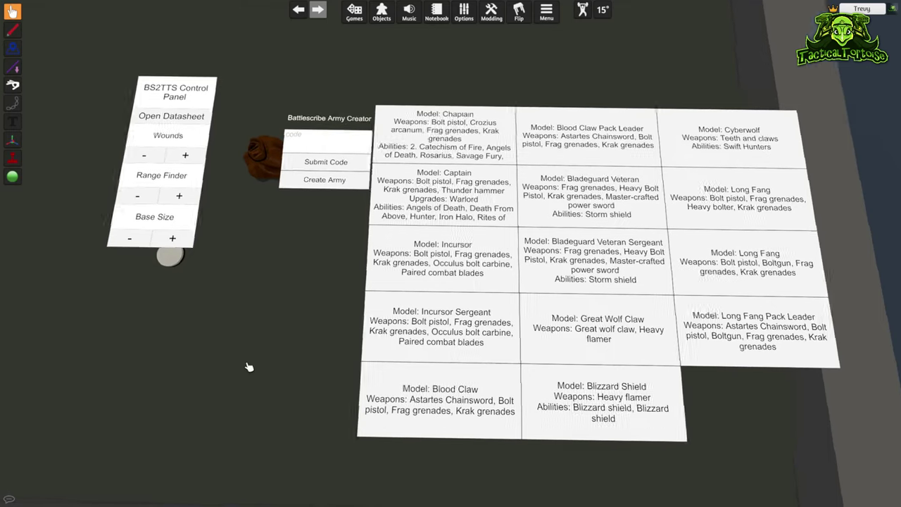
pyautogui.scroll(-5, 249, 367)
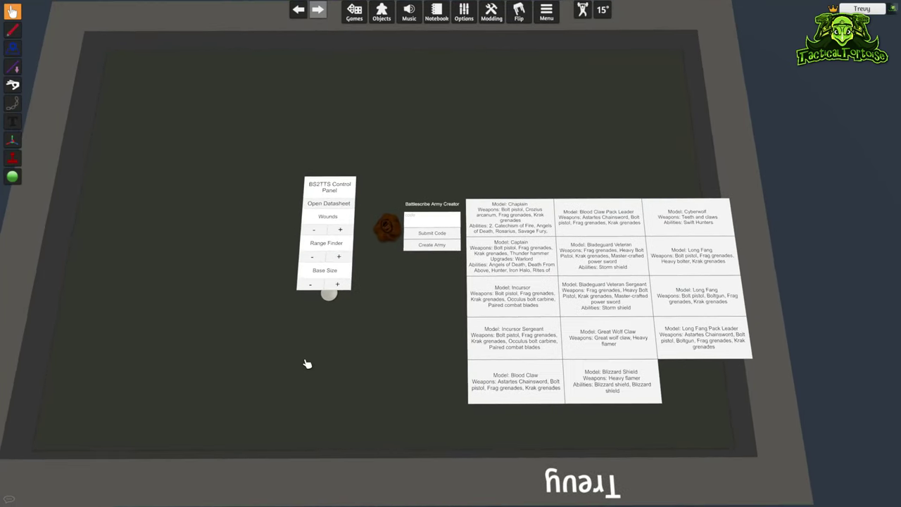
# Search the saved objects for "mult" and place the Tactical Marine Multimelta on the empty table area beside the BS2TTS Control Panel.
pyautogui.press('a')
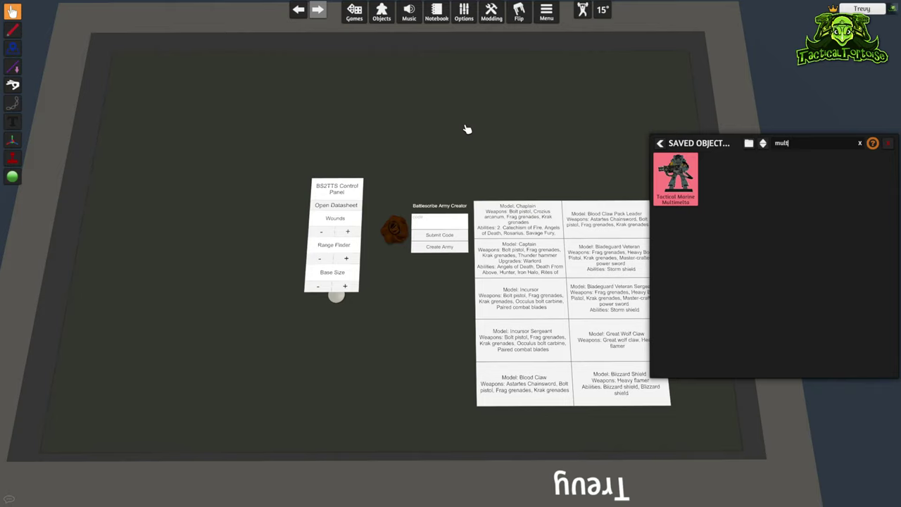
pyautogui.click(676, 179)
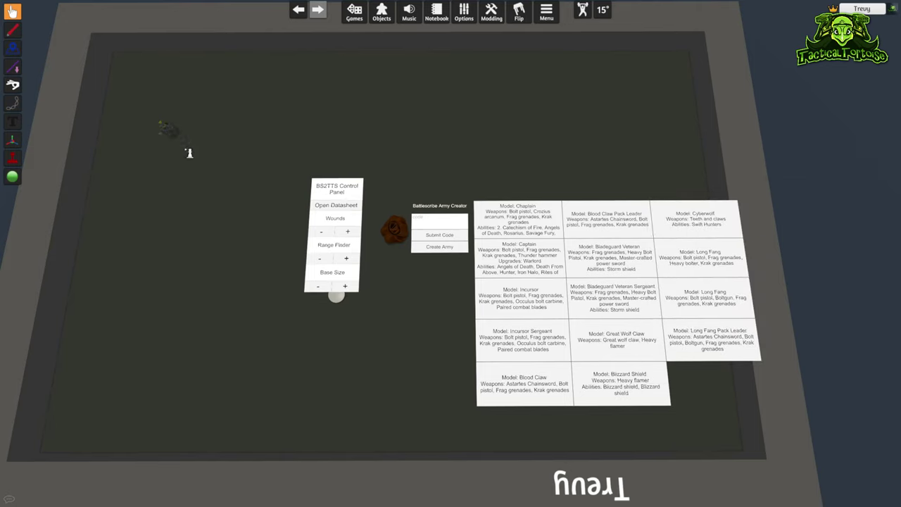
pyautogui.click(223, 173)
pyautogui.press('a')
pyautogui.press('w')
pyautogui.rightClick(310, 229)
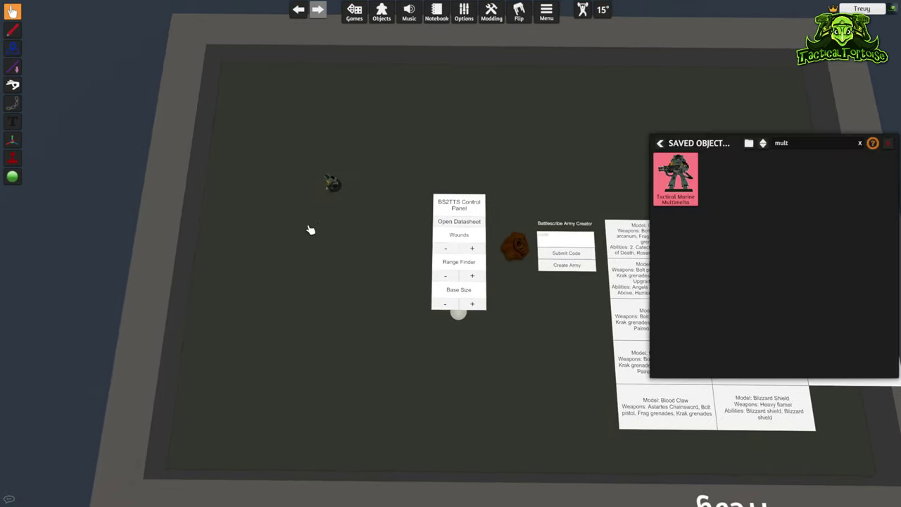
pyautogui.click(889, 144)
# Move the Tactical Marine Multimelta model across to the table's outer rim, near the Cyberwolf entry of the model list.
pyautogui.rightClick(571, 143)
pyautogui.scroll(5, 515, 282)
pyautogui.scroll(-10, 515, 302)
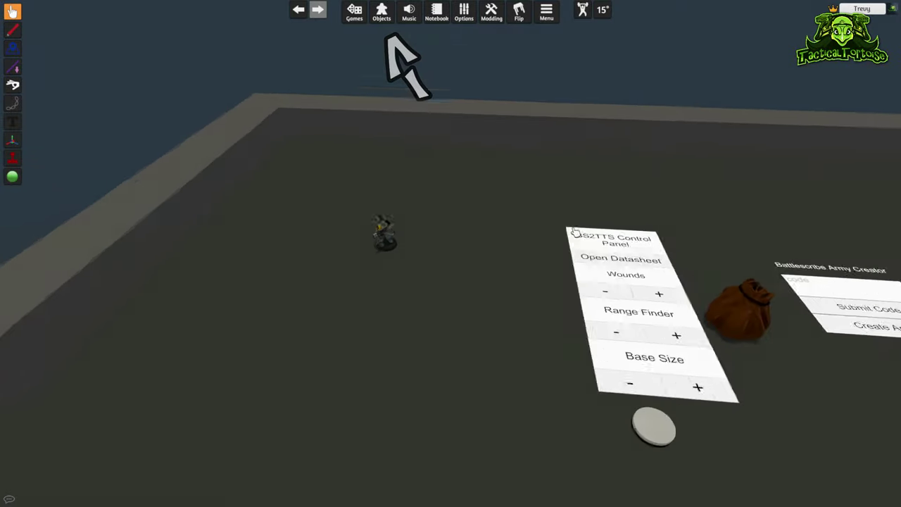
pyautogui.scroll(-10, 573, 232)
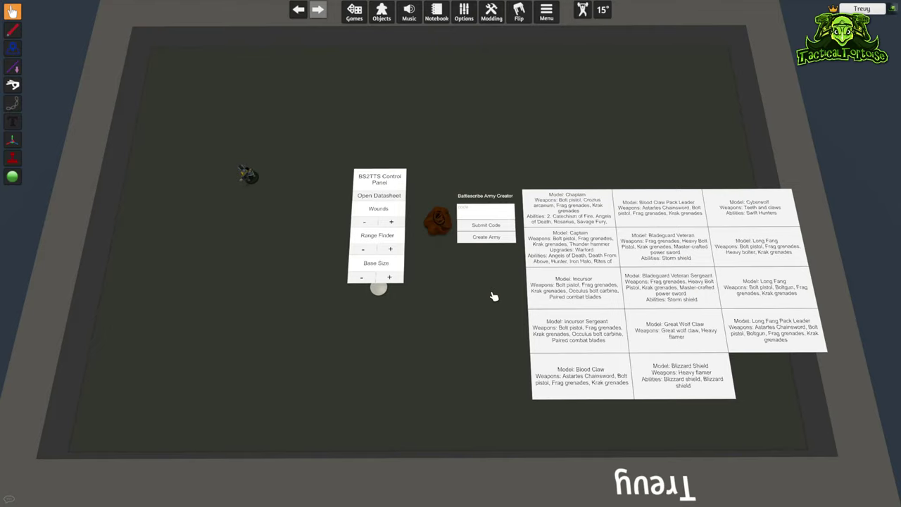
pyautogui.moveTo(250, 186); pyautogui.dragTo(800, 113)
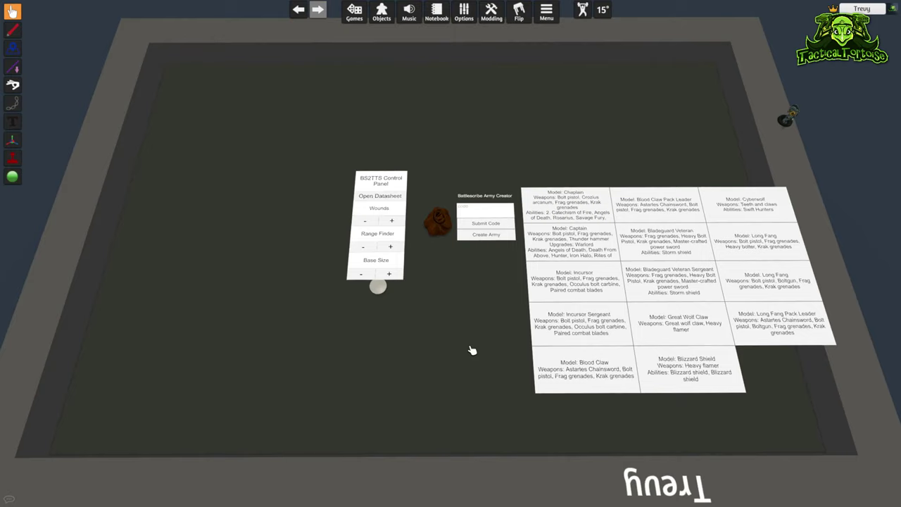
pyautogui.press('d')
pyautogui.press('w')
pyautogui.press('a')
pyautogui.press('s')
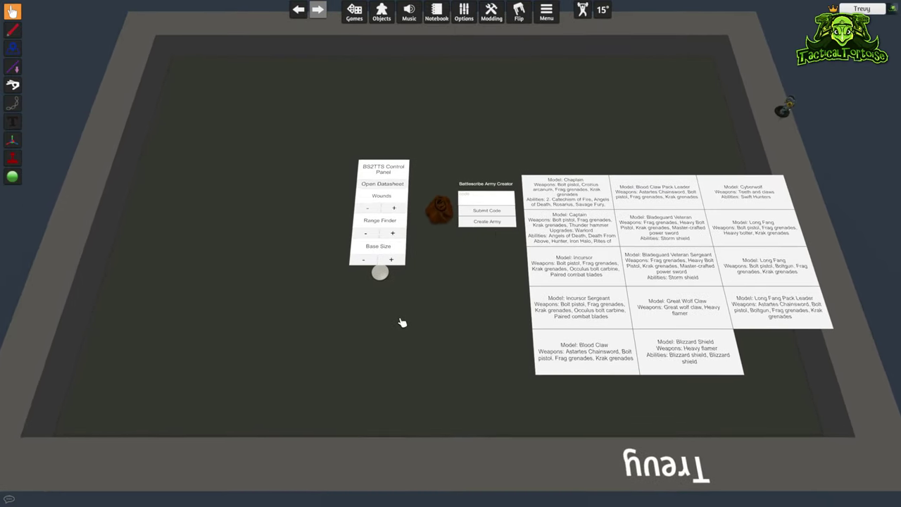
# Open the Adeptus Astartes folder of saved games and expand the Space Wolves save into its individual models.
pyautogui.click(355, 11)
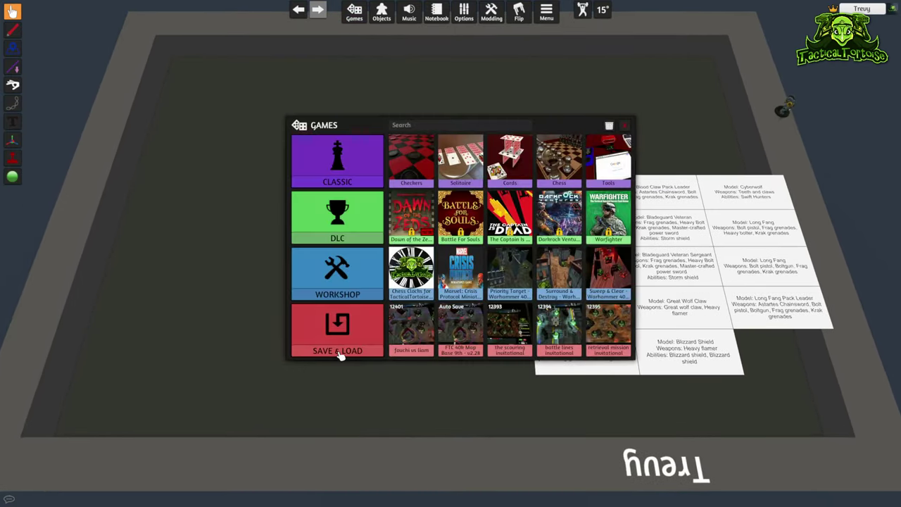
pyautogui.click(336, 354)
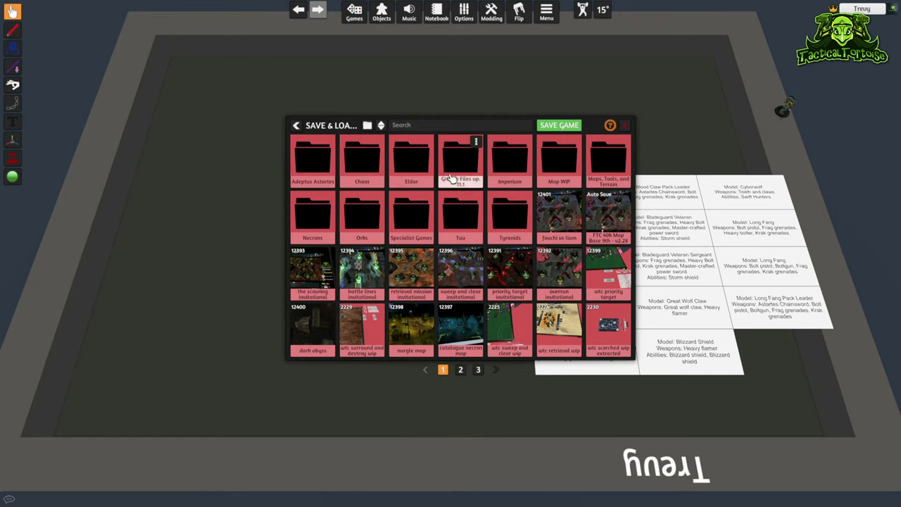
pyautogui.click(316, 173)
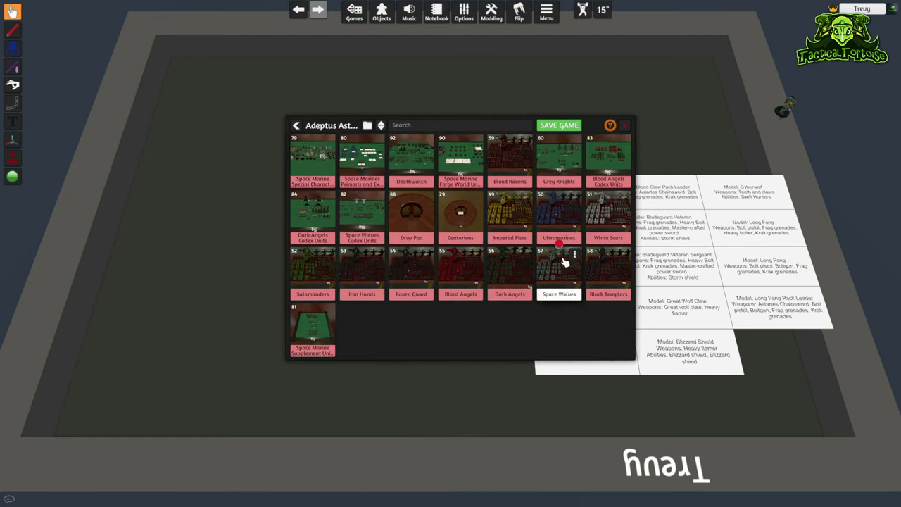
pyautogui.press('a')
pyautogui.press('w')
pyautogui.press('s')
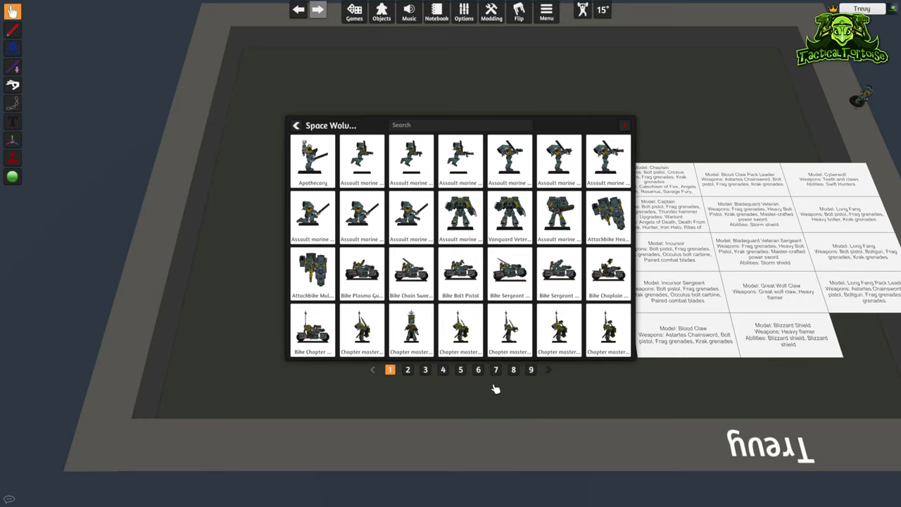
# Search the Space Wolves models for "chaplain" and place a Chaplain 2/2 model on the table behind the model entries.
pyautogui.moveTo(504, 403)
pyautogui.mouseDown()
pyautogui.moveTo(517, 415)
pyautogui.moveTo(514, 402)
pyautogui.mouseUp()
pyautogui.click(430, 127)
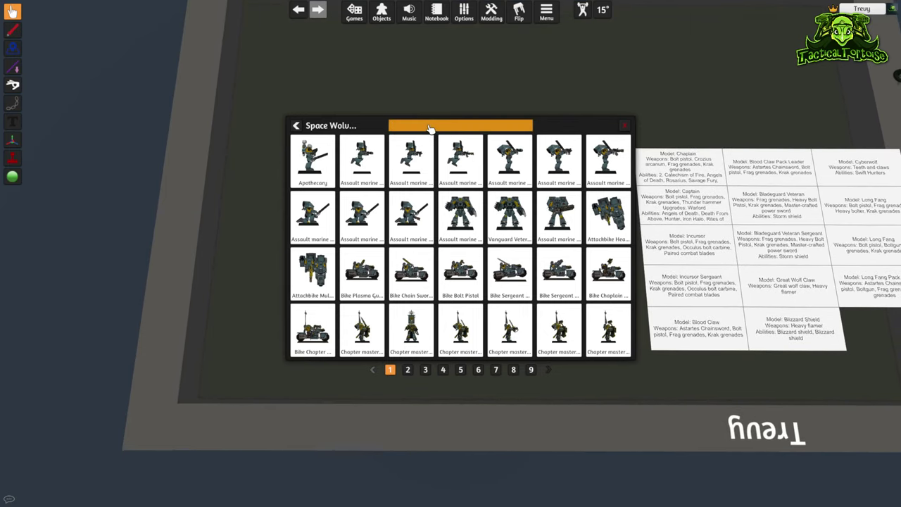
pyautogui.write('chaplain')
pyautogui.press('Return')
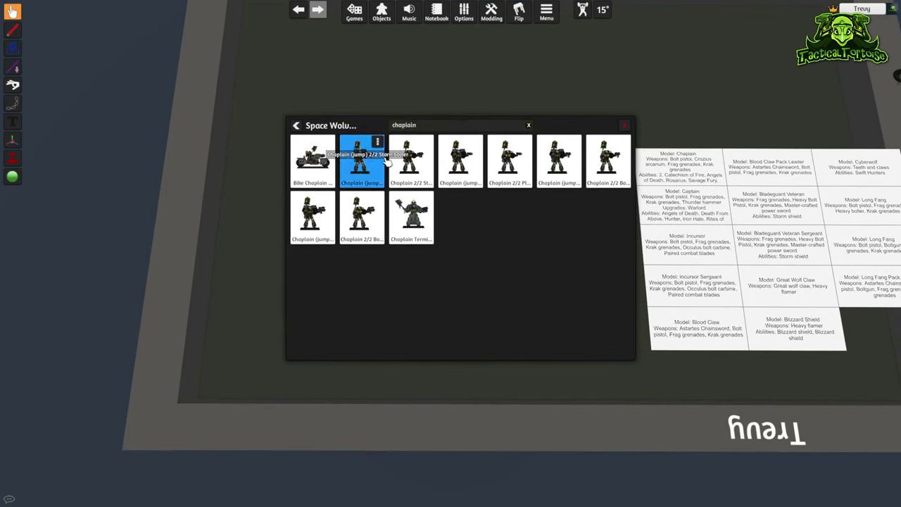
pyautogui.click(362, 217)
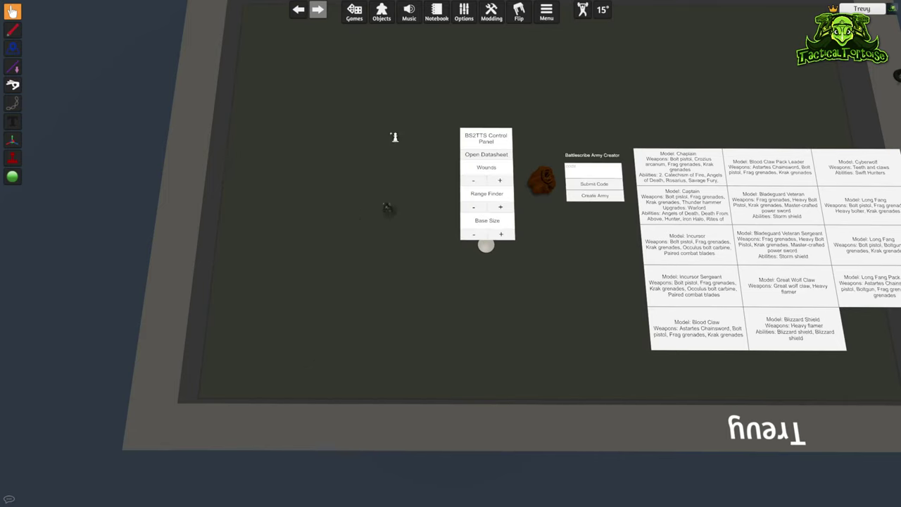
pyautogui.rightClick(561, 295)
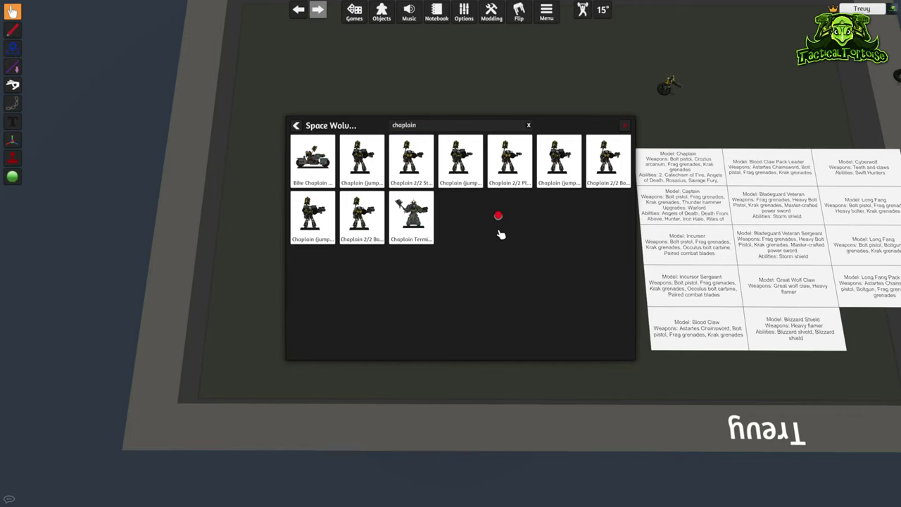
# Search the Space Wolves models for "tact" and place Tactical Marine models beside the Chaplain.
pyautogui.click(446, 125)
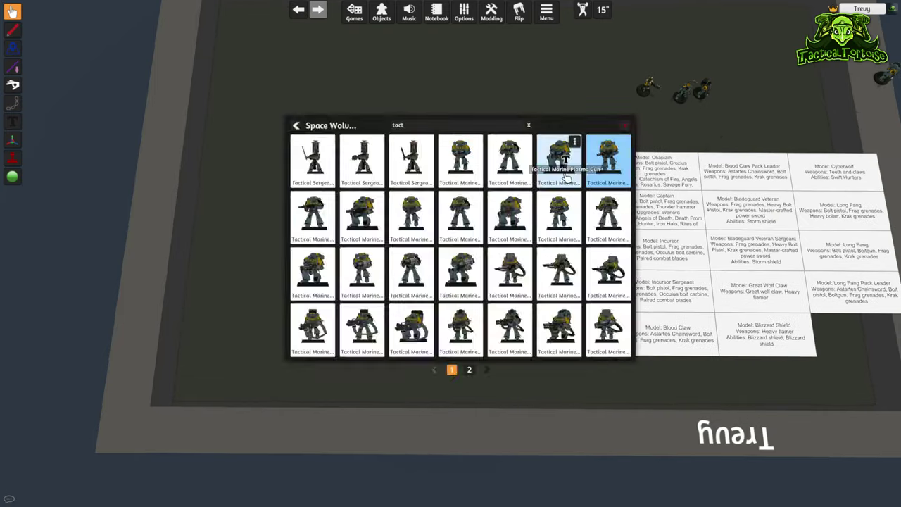
pyautogui.click(442, 126)
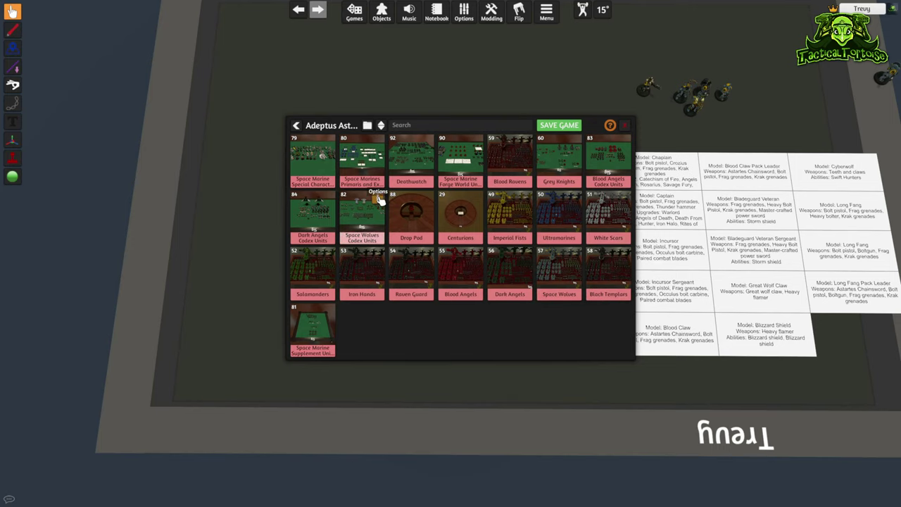
# Expand the Space Wolves Codex Units save and place models from it, including the Wulfen Dreadnought, near the other figures.
pyautogui.click(377, 198)
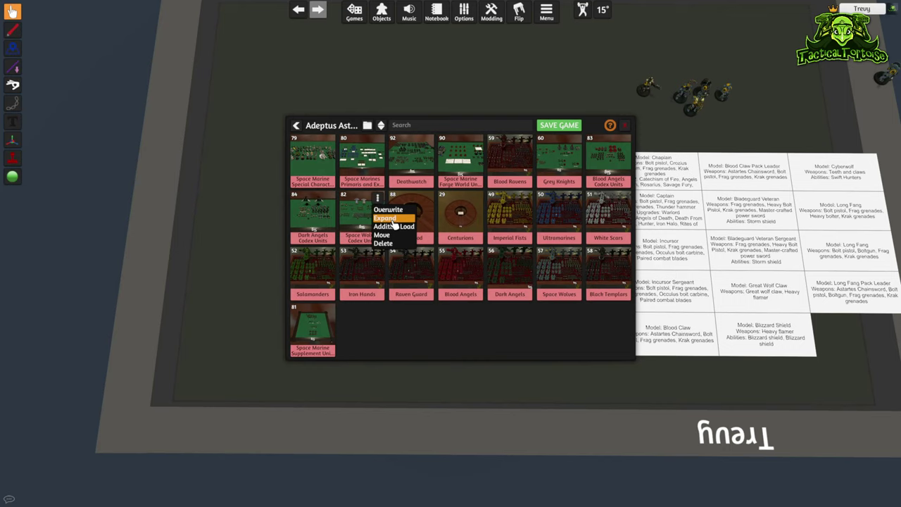
pyautogui.click(385, 218)
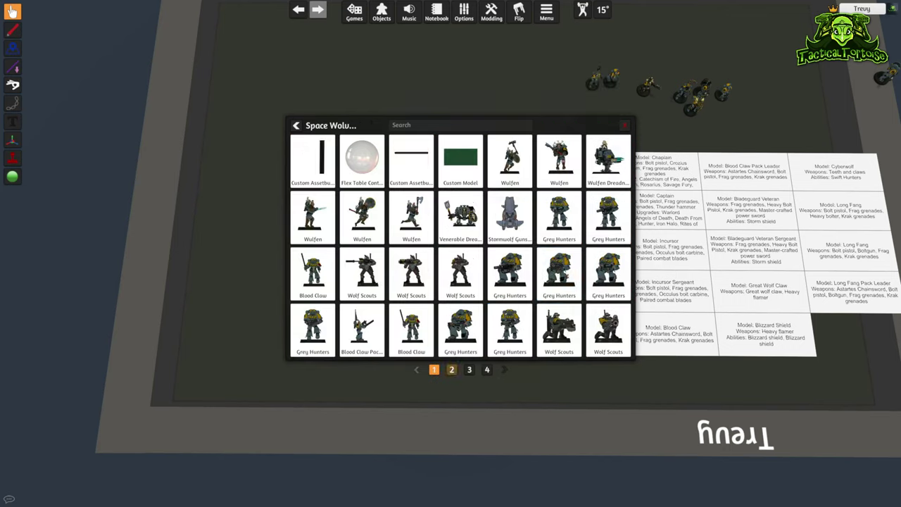
pyautogui.click(434, 369)
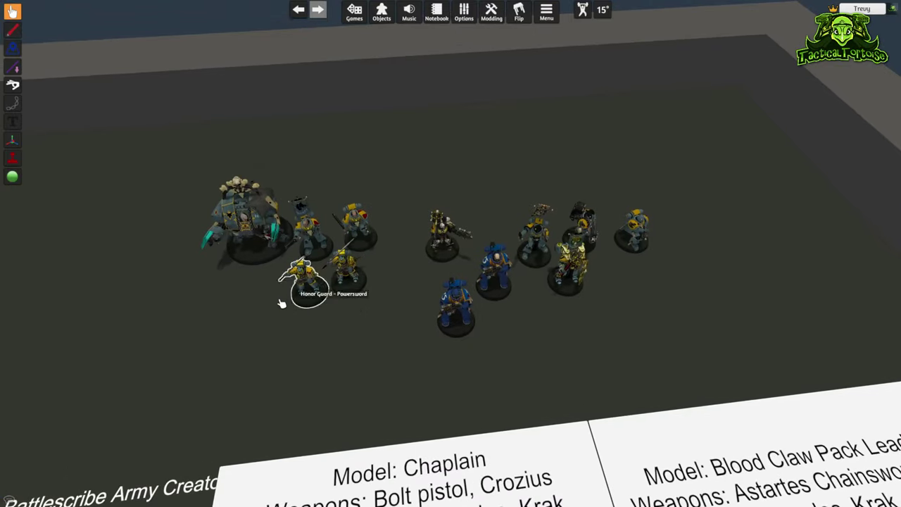
# Set the Honor Guard and Champion models apart on the far side of the Dreadnought and compare their sizes up close.
pyautogui.scroll(-4, 288, 303)
pyautogui.press('s')
pyautogui.press('a')
pyautogui.press('w')
pyautogui.press('d')
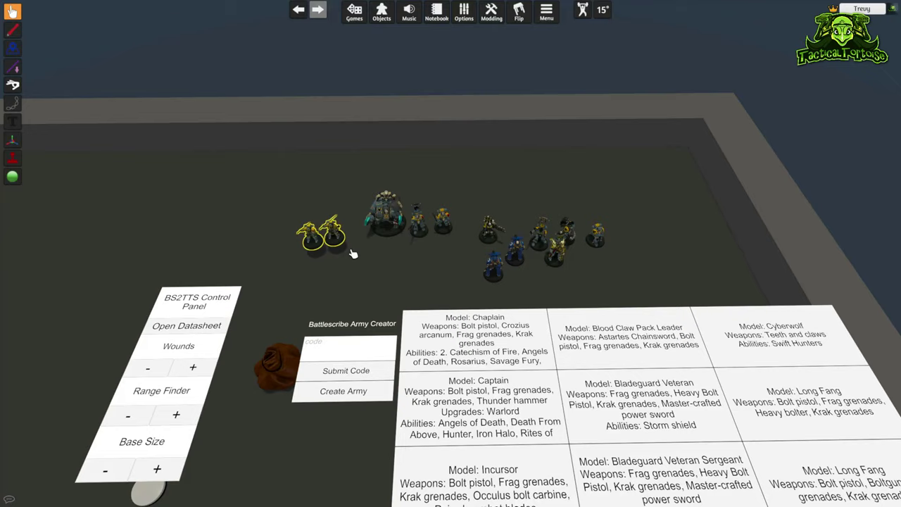
pyautogui.press('d')
pyautogui.press('s')
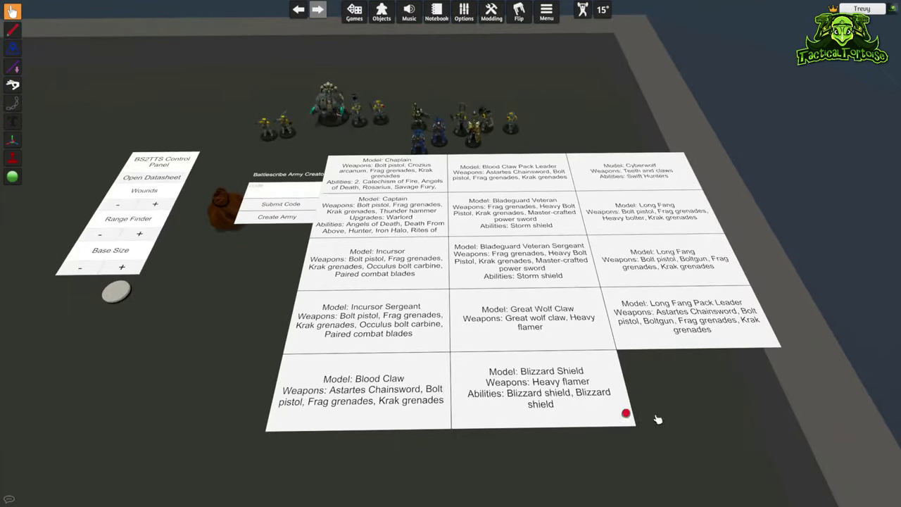
pyautogui.scroll(5, 332, 343)
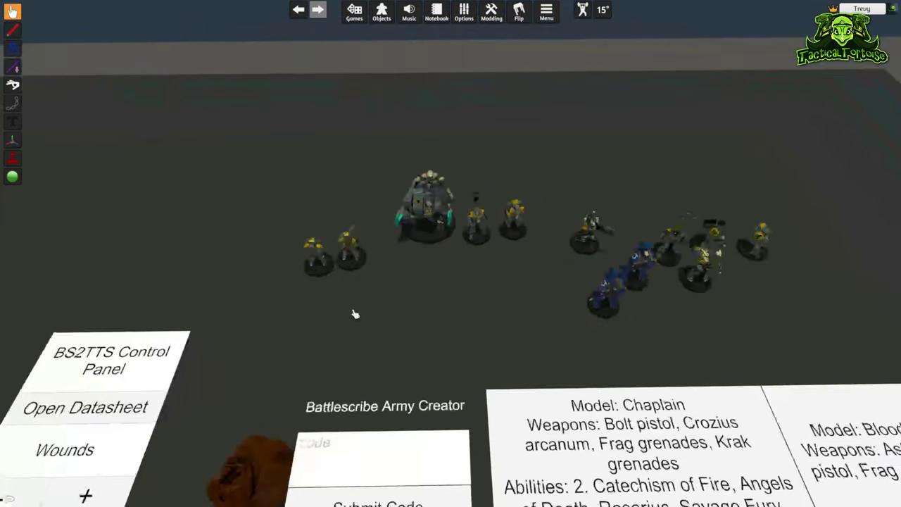
pyautogui.scroll(5, 332, 305)
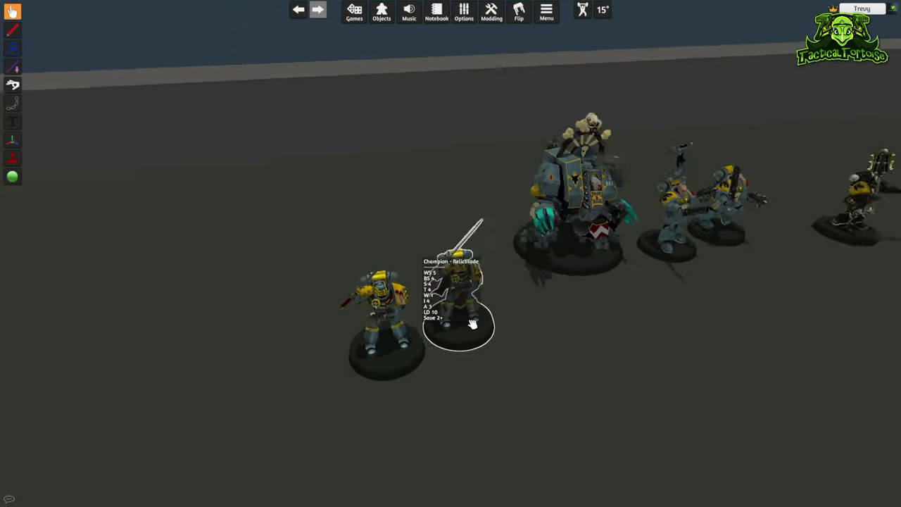
pyautogui.scroll(-6, 472, 324)
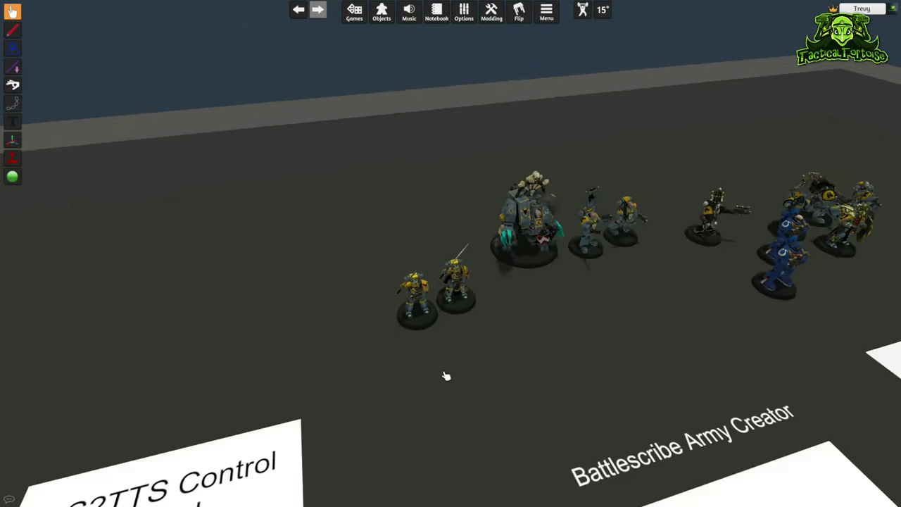
pyautogui.scroll(-6, 341, 89)
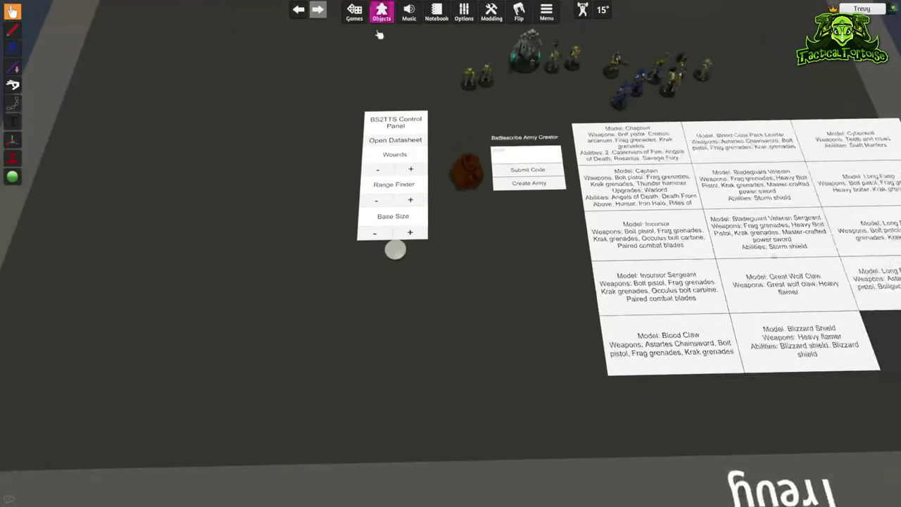
# Expand the Base Size Chart from the Tools folder of saved games and place its tile over the table's far corner.
pyautogui.click(380, 14)
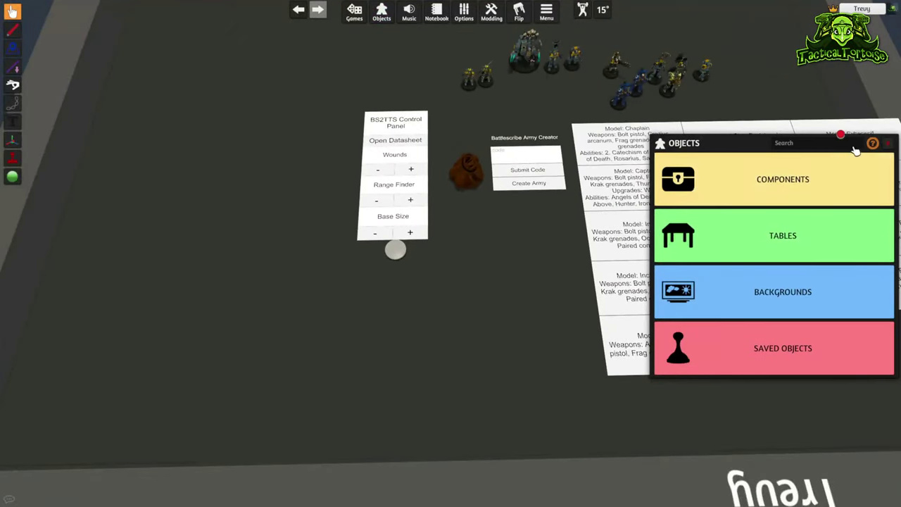
pyautogui.click(885, 143)
pyautogui.press('w')
pyautogui.press('d')
pyautogui.click(354, 12)
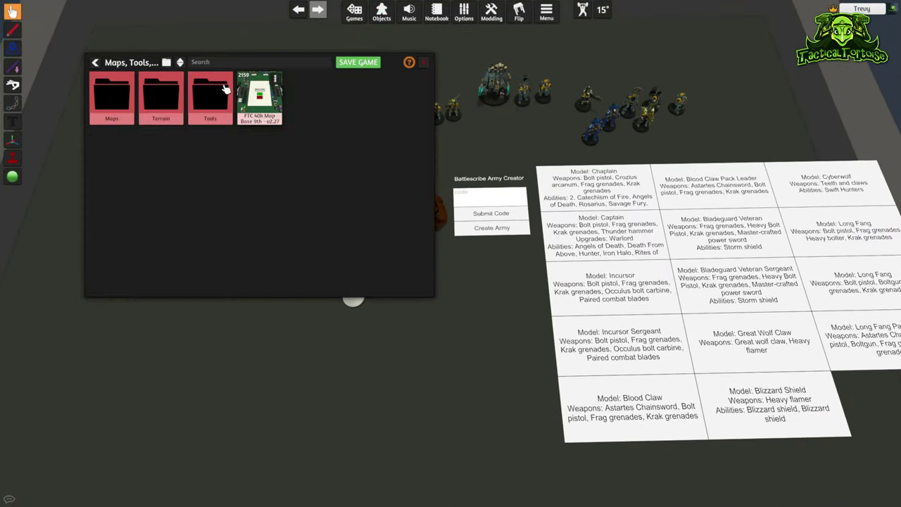
pyautogui.click(210, 97)
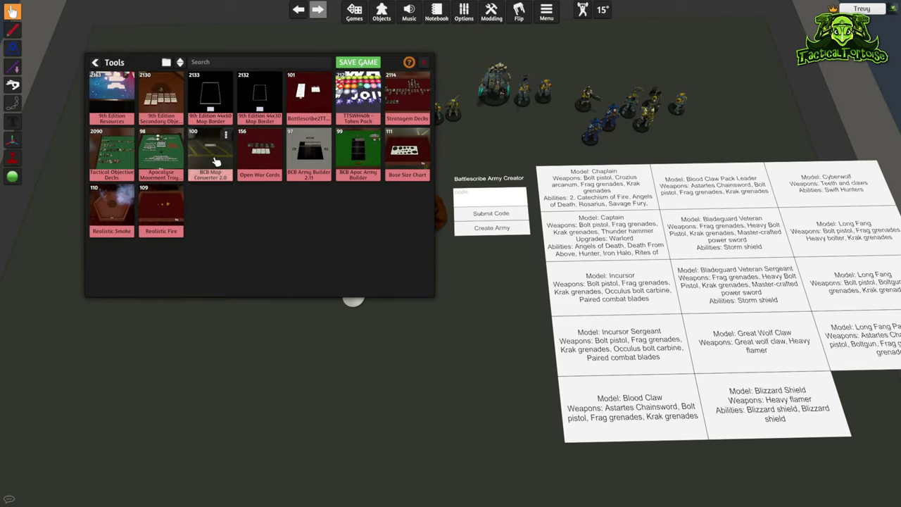
pyautogui.click(430, 156)
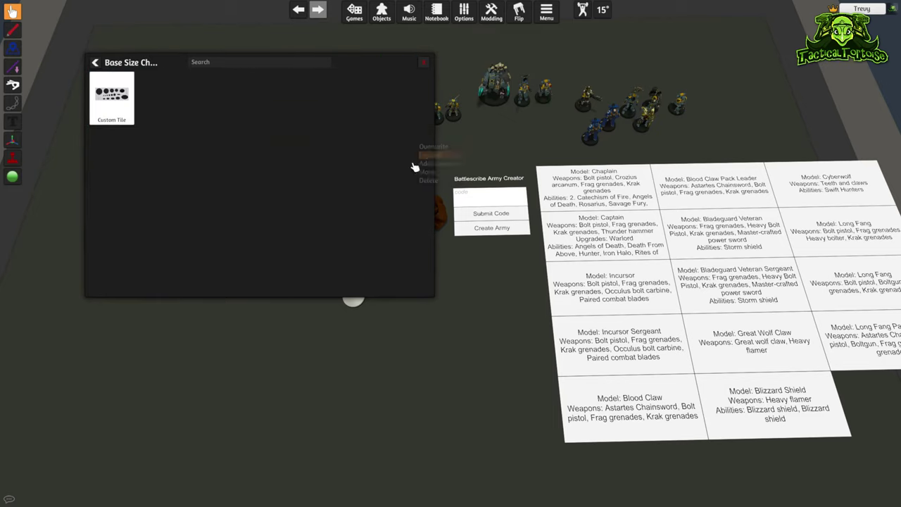
pyautogui.click(112, 99)
pyautogui.scroll(-3, 268, 359)
pyautogui.moveTo(268, 360); pyautogui.dragTo(274, 110)
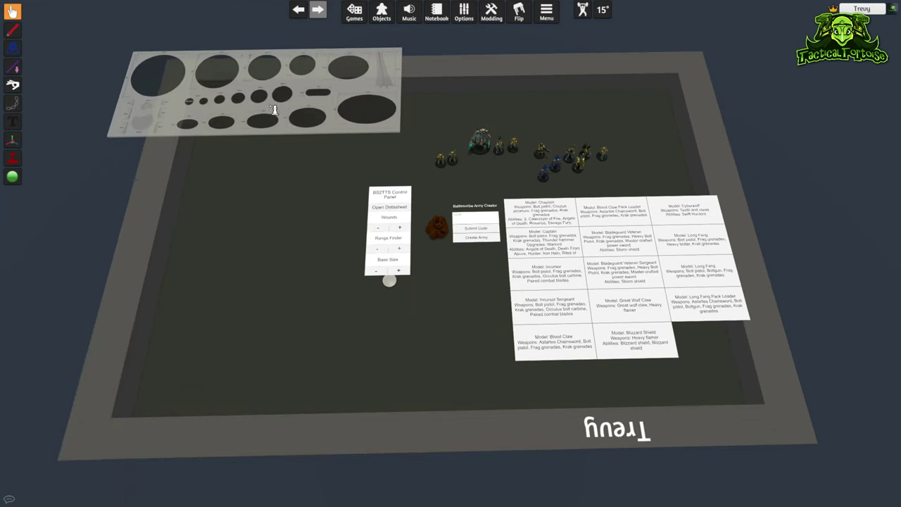
# Check the Honor Guard's base against the chart's 40 mm circle, move it to the 60 mm circle, and put the Champion on the 40 mm one.
pyautogui.scroll(3, 274, 110)
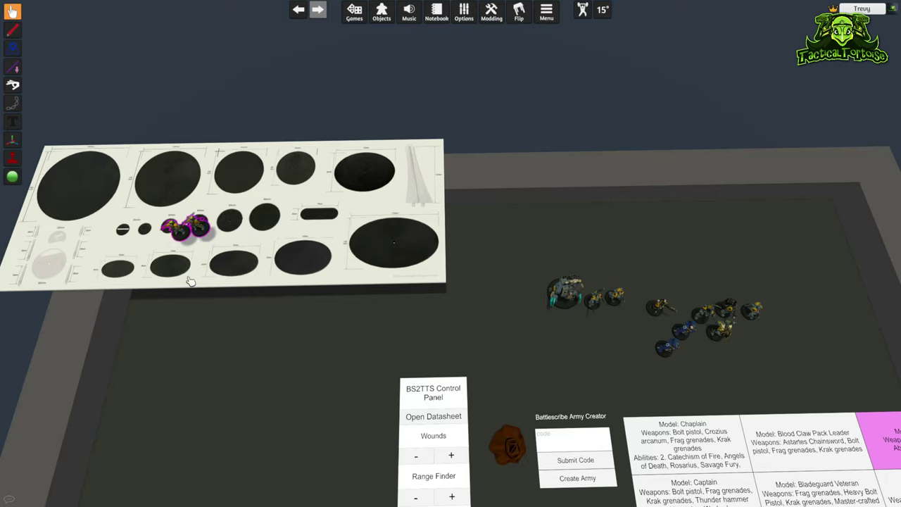
pyautogui.scroll(5, 380, 352)
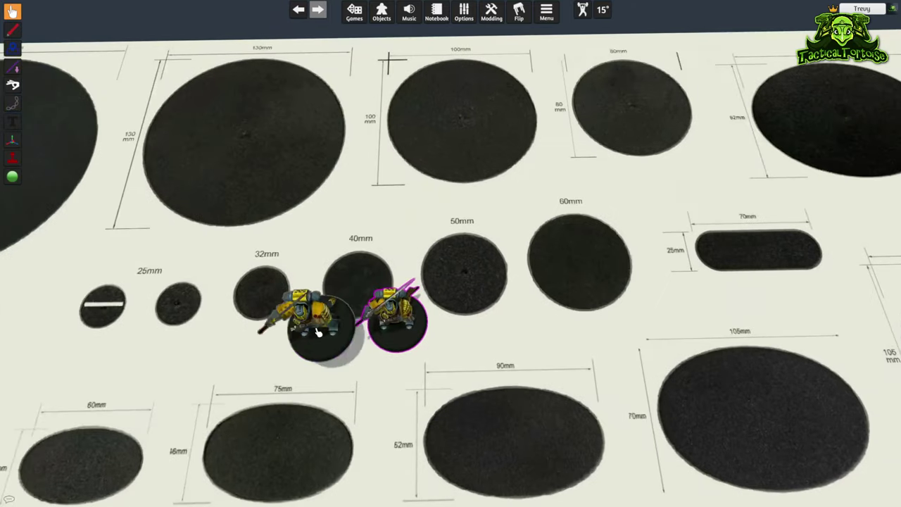
pyautogui.moveTo(318, 333); pyautogui.dragTo(371, 285)
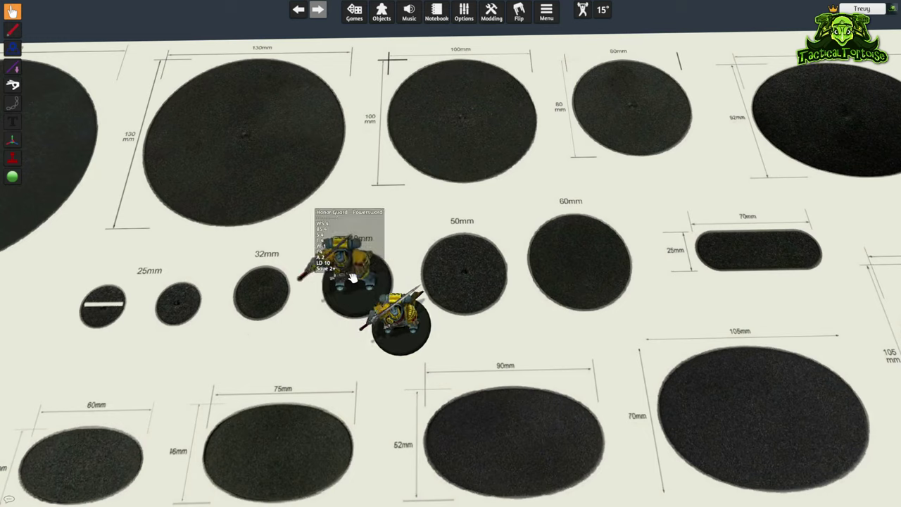
pyautogui.moveTo(352, 278); pyautogui.dragTo(541, 252)
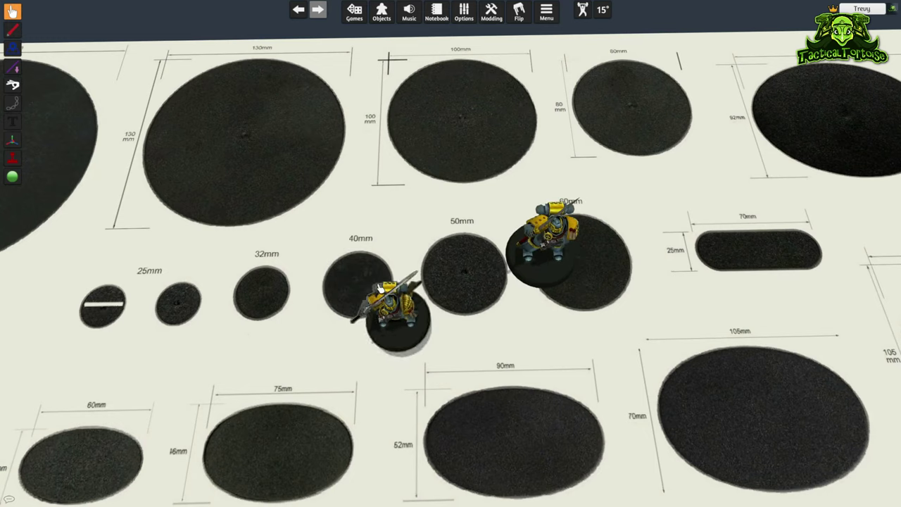
pyautogui.moveTo(394, 307); pyautogui.dragTo(361, 283)
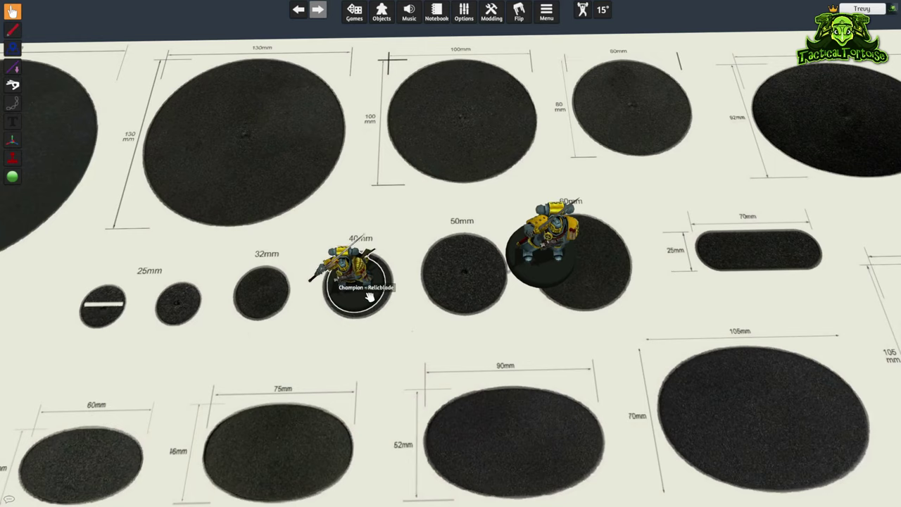
# Compare the Champion's and Honor Guard's bases with the chart circles up close and view the Champion's scaling options.
pyautogui.moveTo(370, 297); pyautogui.dragTo(412, 324)
pyautogui.scroll(2, 412, 324)
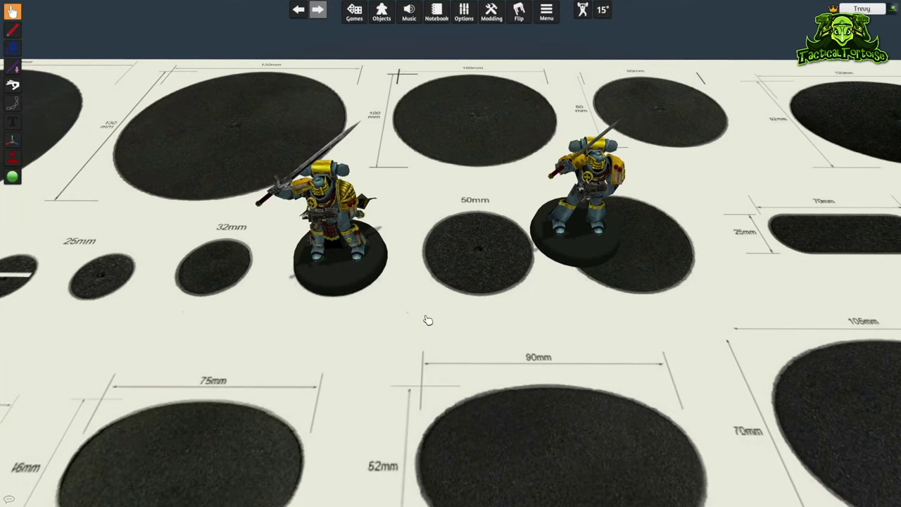
pyautogui.moveTo(428, 320); pyautogui.dragTo(520, 332)
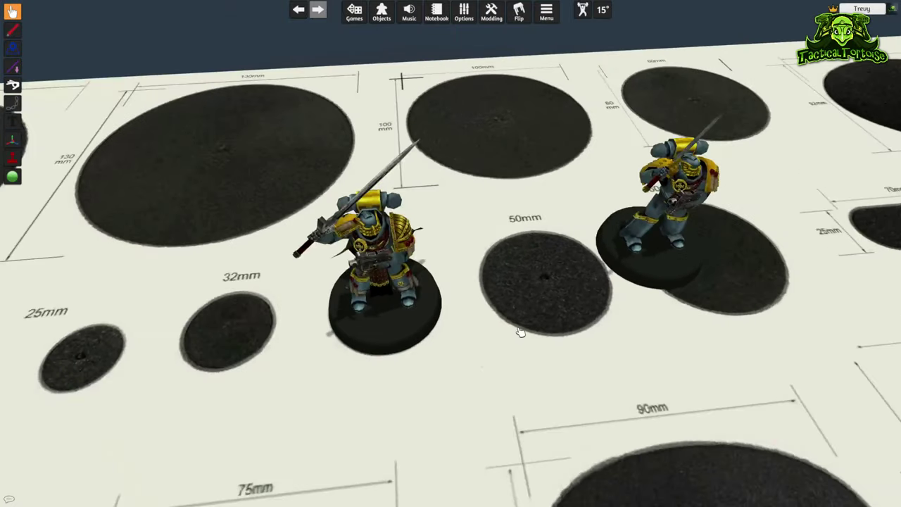
pyautogui.scroll(-2, 520, 333)
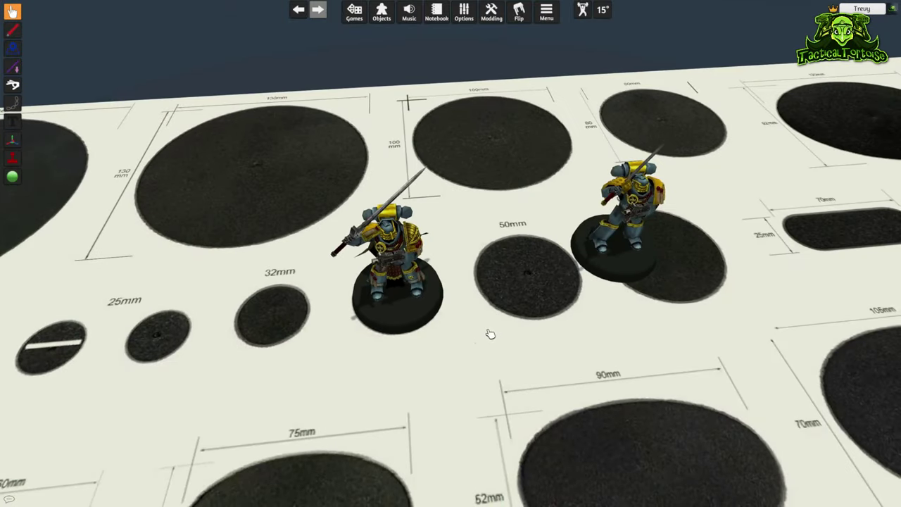
pyautogui.scroll(2, 491, 333)
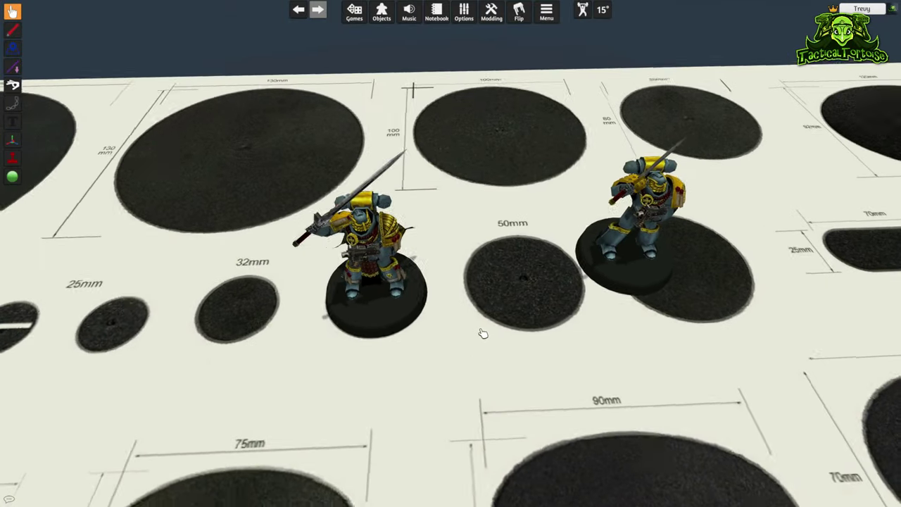
pyautogui.rightClick(414, 294)
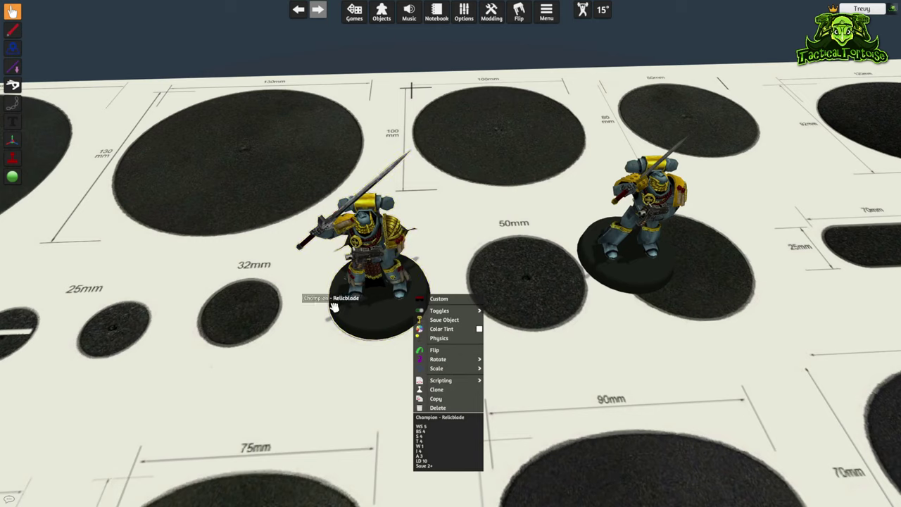
pyautogui.moveTo(449, 314)
pyautogui.moveTo(444, 368)
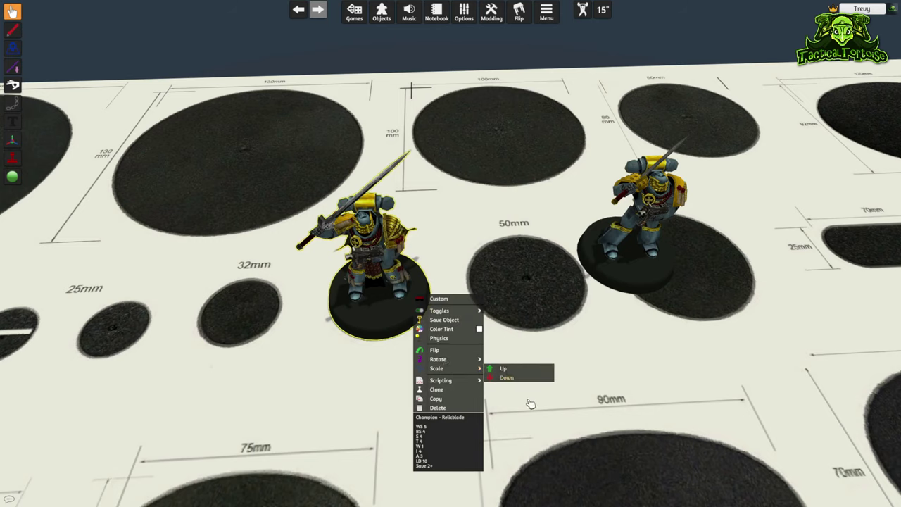
pyautogui.click(512, 348)
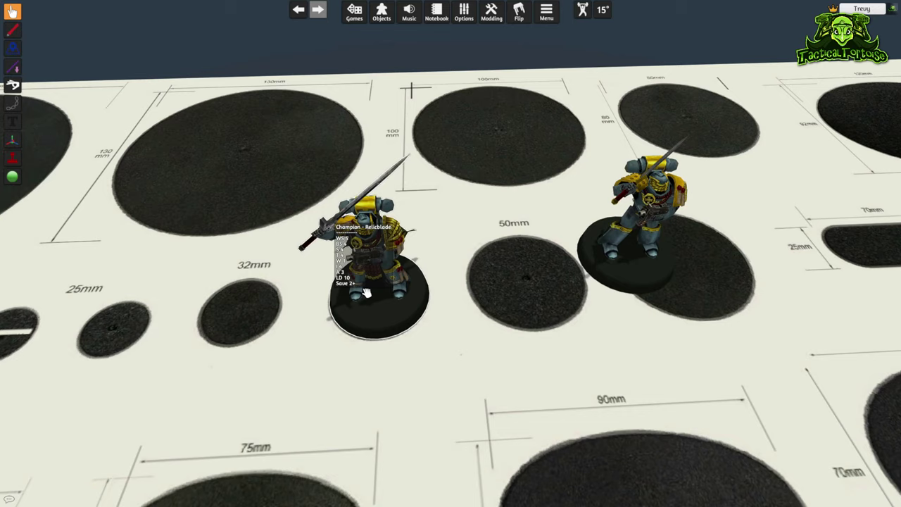
# Move the Honor Guard and Champion off the chart, back in front of the Dreadnought beside the other figures, turning them as needed.
pyautogui.scroll(-10, 366, 293)
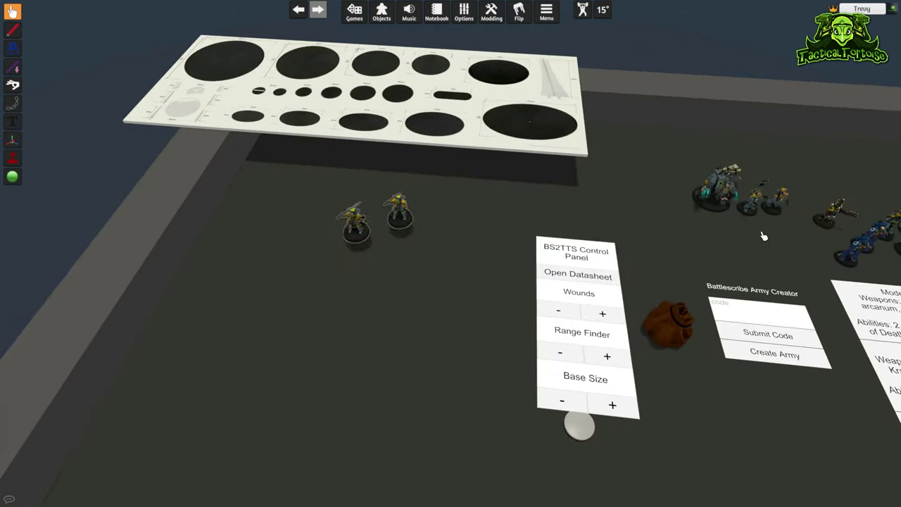
pyautogui.moveTo(764, 236); pyautogui.dragTo(760, 244)
pyautogui.press('e')
pyautogui.press('e')
pyautogui.press('e')
pyautogui.press('e')
pyautogui.press('d')
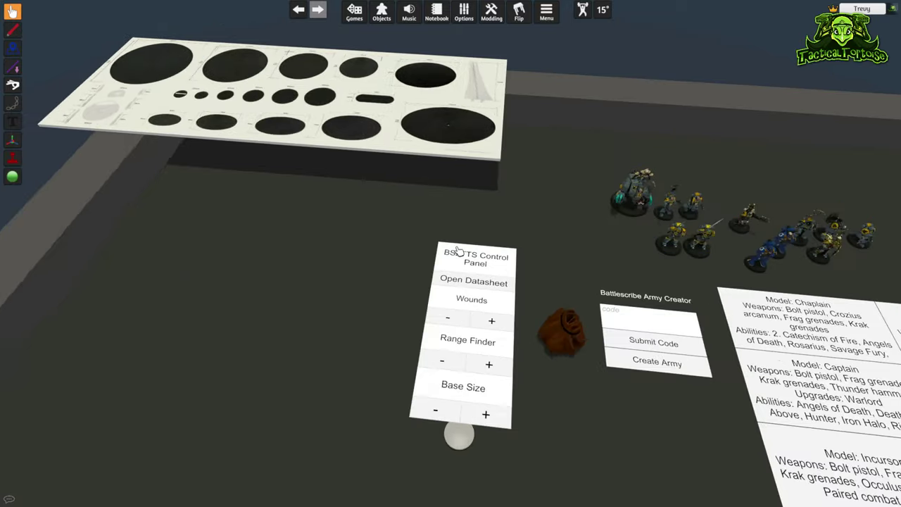
# Examine the gathered figures up close, from the blue Incursors and the Tactical Sergeant across to the Dreadnought.
pyautogui.scroll(8, 459, 252)
pyautogui.press('d')
pyautogui.press('w')
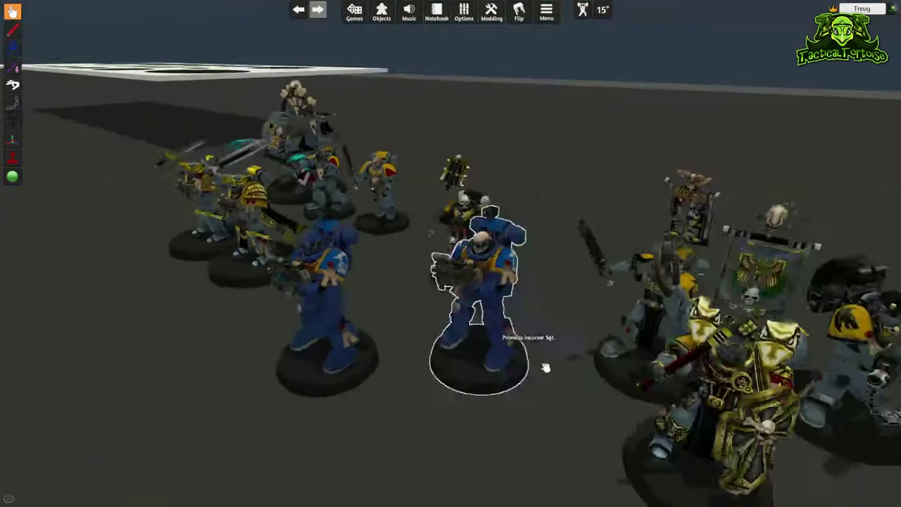
pyautogui.press('d')
pyautogui.moveTo(633, 376); pyautogui.dragTo(436, 329)
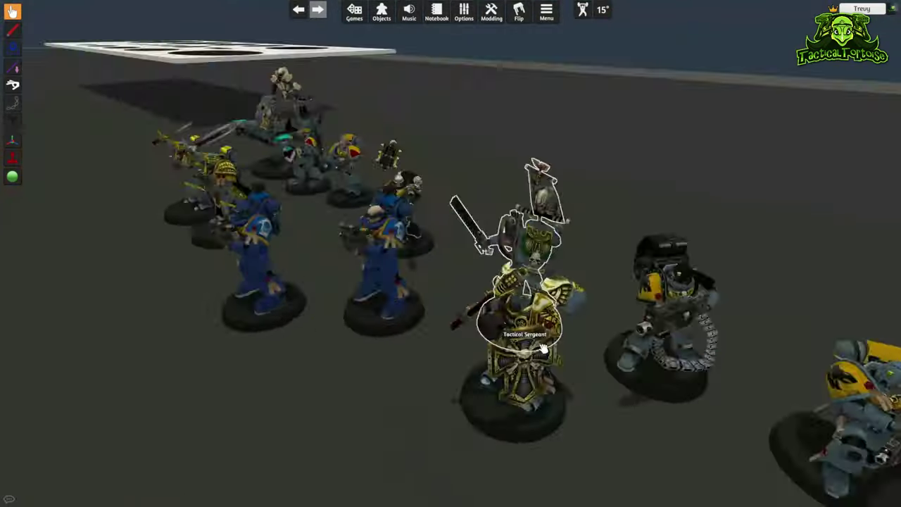
pyautogui.press('a')
pyautogui.press('a')
pyautogui.rightClick(437, 328)
pyautogui.moveTo(535, 312); pyautogui.dragTo(415, 339)
# Measure around the Honor Guard's base with the line tool and compare its size with the neighbouring figures.
pyautogui.press('Tab')
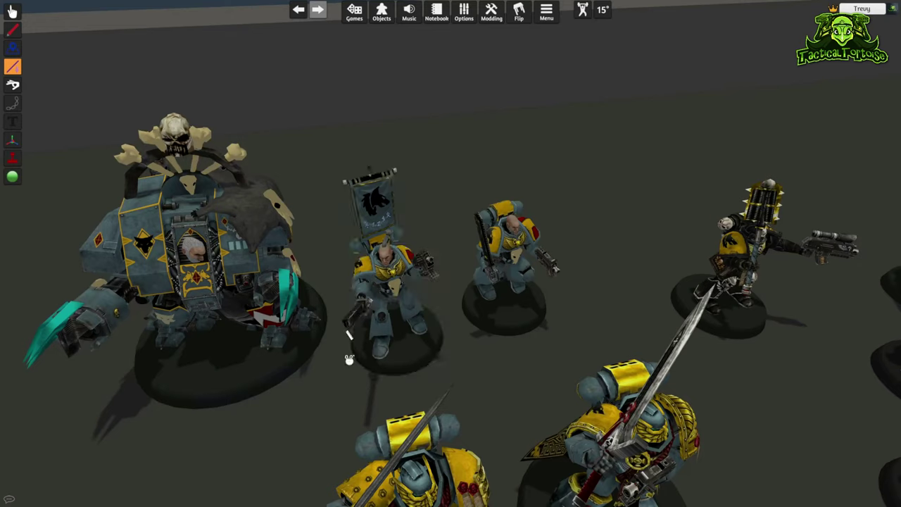
pyautogui.scroll(-5, 372, 336)
pyautogui.moveTo(373, 336); pyautogui.dragTo(380, 316)
pyautogui.press('Tab')
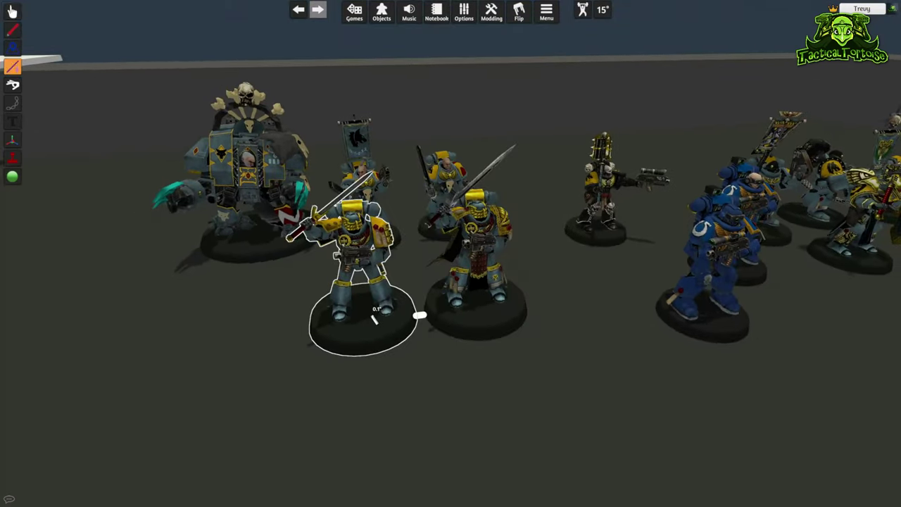
pyautogui.moveTo(604, 334); pyautogui.dragTo(539, 332)
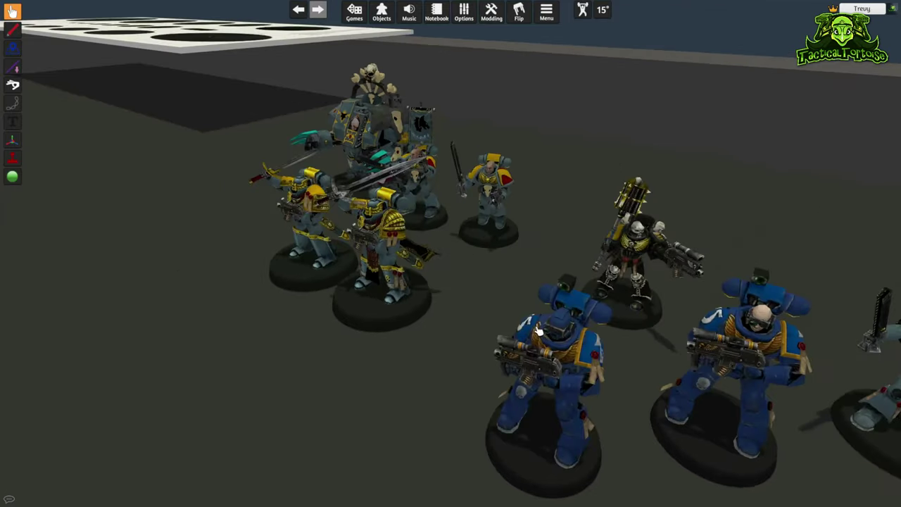
# Assign the black Chaplain figure to the Chaplain entry and the Chapter master (jump) figure to the Captain entry.
pyautogui.scroll(-8, 575, 342)
pyautogui.scroll(-5, 462, 181)
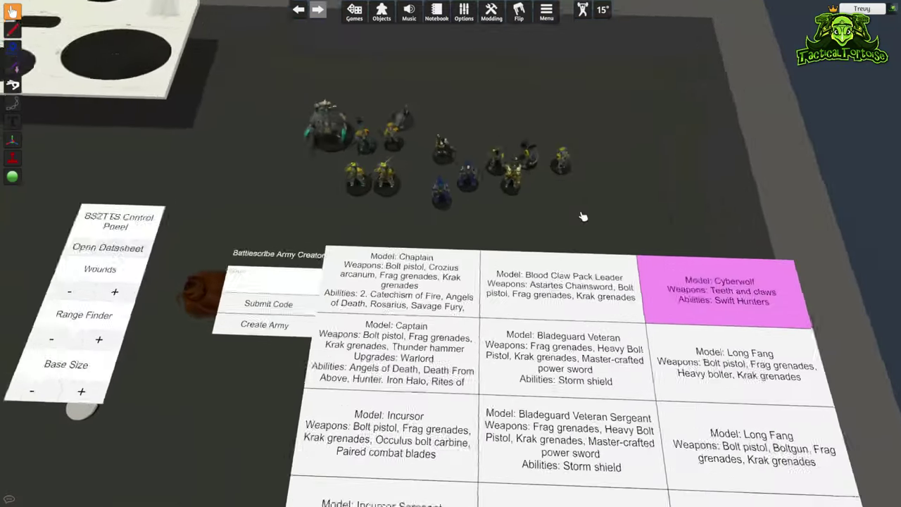
pyautogui.scroll(-3, 376, 237)
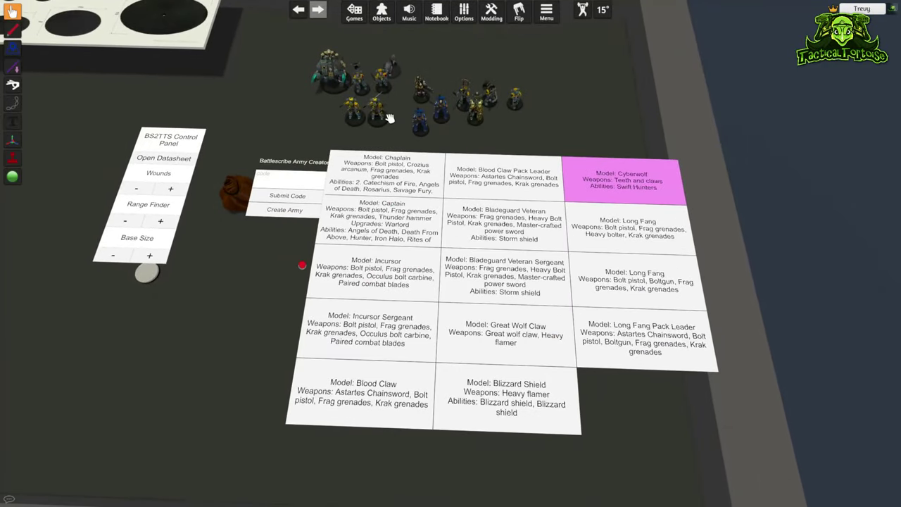
pyautogui.press('w')
pyautogui.press('a')
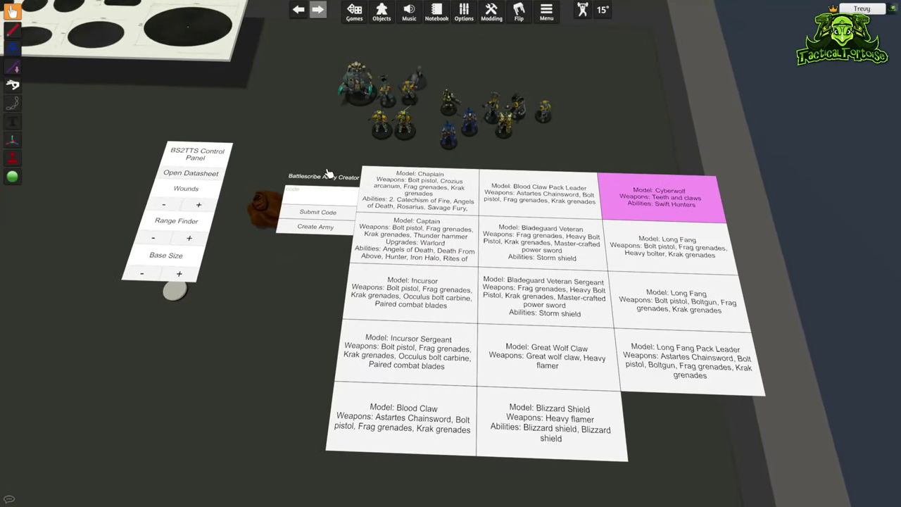
pyautogui.click(456, 198)
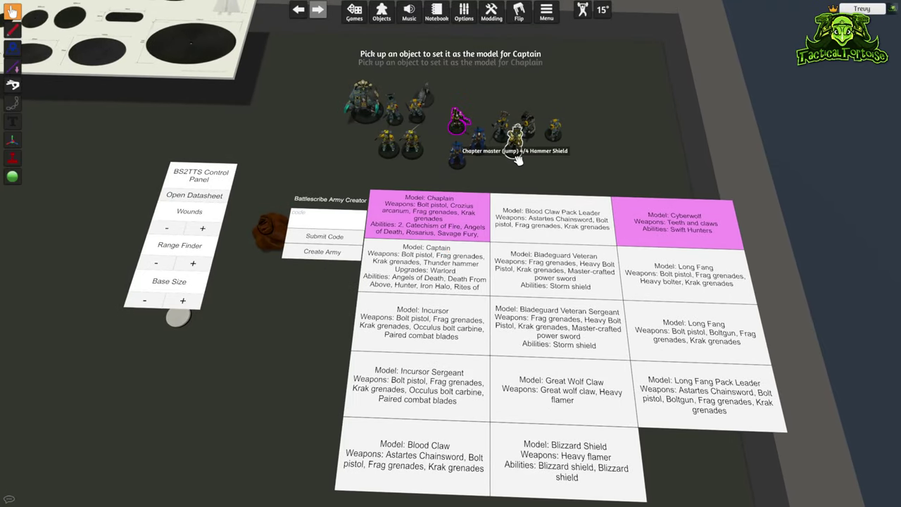
pyautogui.scroll(3, 525, 179)
pyautogui.moveTo(535, 202); pyautogui.dragTo(463, 203)
pyautogui.click(497, 295)
pyautogui.scroll(-3, 497, 297)
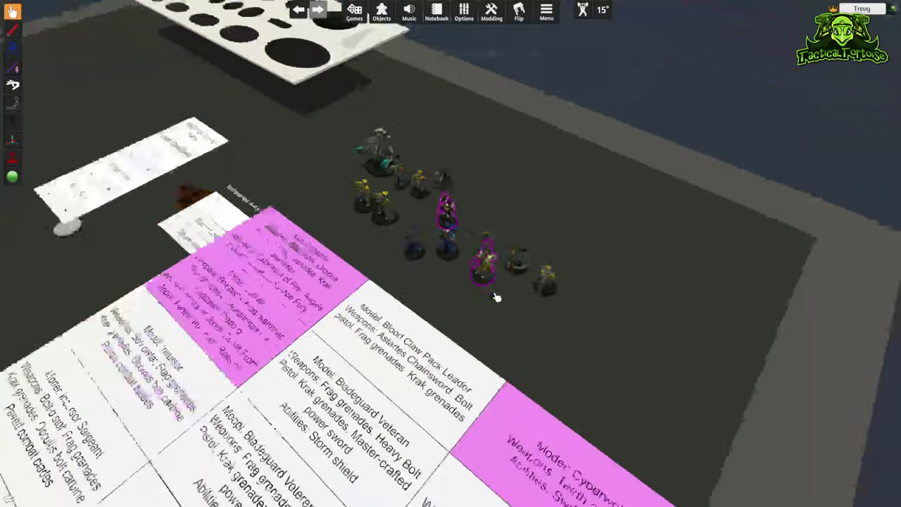
# Assign the two blue Incursor figures to the Incursor and Incursor Sergeant entries, using the bareheaded one as the sergeant.
pyautogui.scroll(-3, 493, 298)
pyautogui.click(195, 314)
pyautogui.scroll(4, 394, 278)
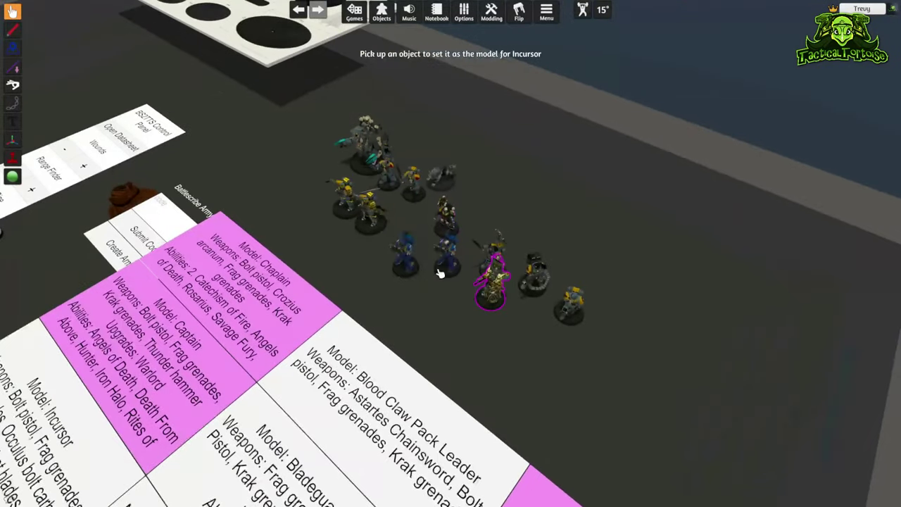
pyautogui.click(414, 271)
pyautogui.scroll(-4, 414, 271)
pyautogui.click(227, 344)
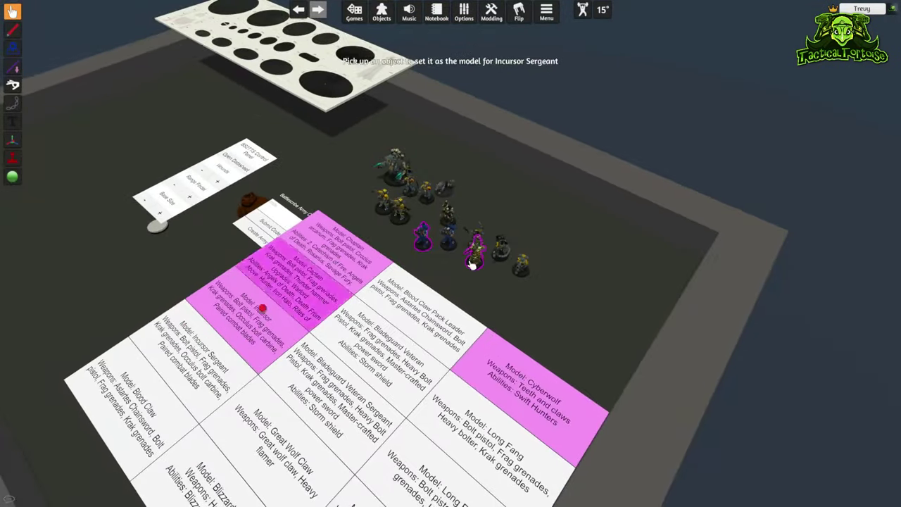
pyautogui.click(450, 250)
# Assign the bannerless figure near the Dreadnought to the Blood Claw entry and the banner bearer to Blood Claw Pack Leader.
pyautogui.moveTo(72, 276); pyautogui.dragTo(217, 315)
pyautogui.press('s')
pyautogui.click(358, 462)
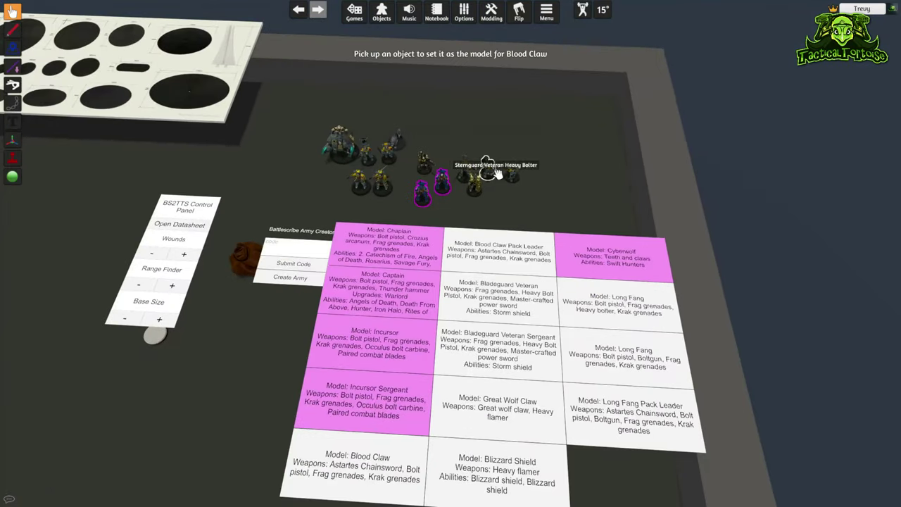
pyautogui.click(390, 157)
pyautogui.click(493, 250)
pyautogui.click(368, 155)
# Assign the Honor Guard to the Bladeguard Veteran entry and the Champion to Bladeguard Veteran Sergeant.
pyautogui.click(504, 296)
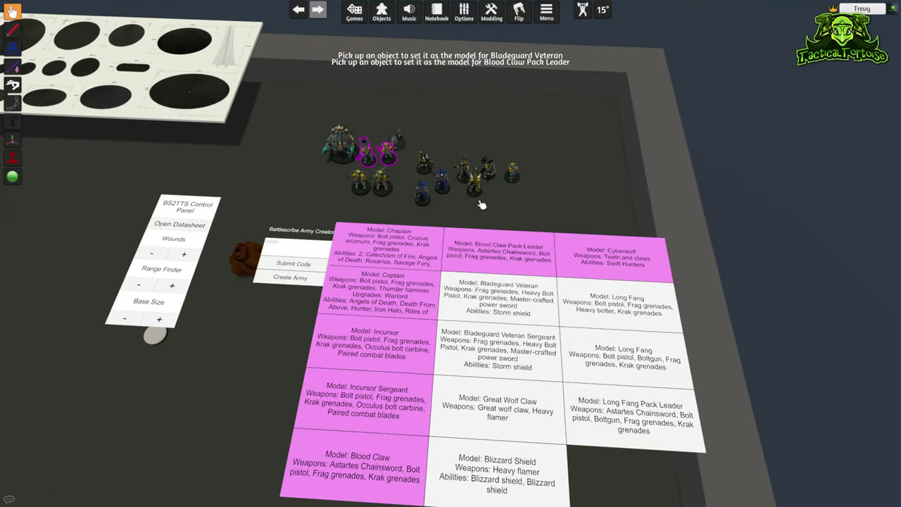
pyautogui.click(364, 189)
pyautogui.click(535, 335)
pyautogui.click(385, 188)
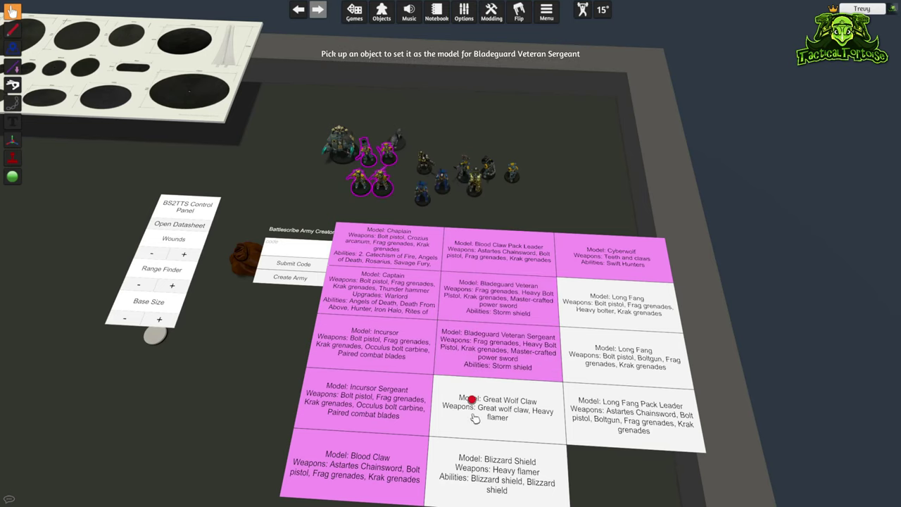
# Assign the Dreadnought to the Great Wolf Claw entry, and models to the Blizzard Shield, both Long Fang and Long Fang Pack Leader entries.
pyautogui.click(475, 417)
pyautogui.click(339, 141)
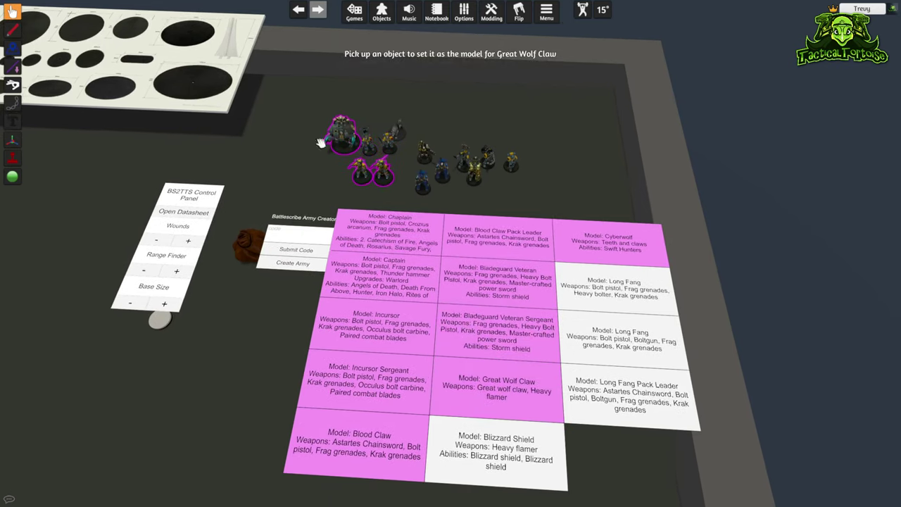
pyautogui.moveTo(451, 352); pyautogui.dragTo(464, 364)
pyautogui.click(497, 450)
pyautogui.click(445, 160)
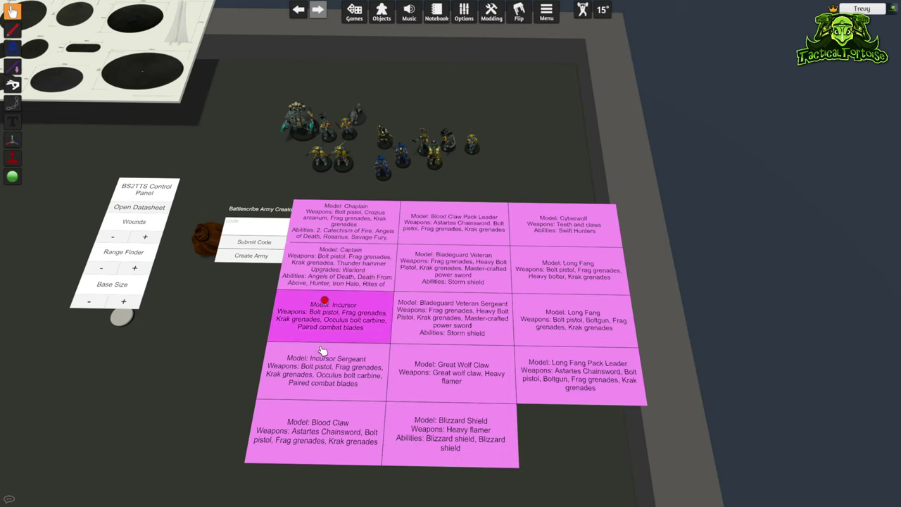
# Create the army from the assigned models with the Battlescribe Army Creator.
pyautogui.press('a')
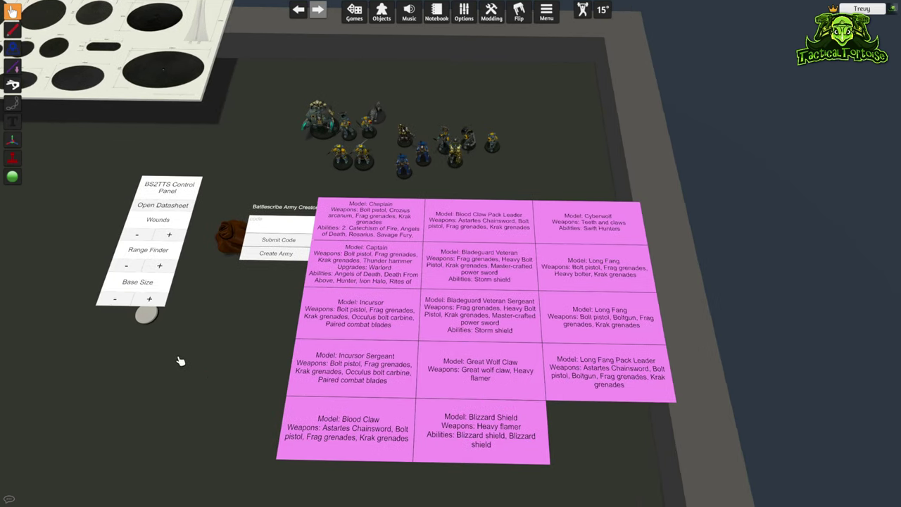
pyautogui.press('a')
pyautogui.press('w')
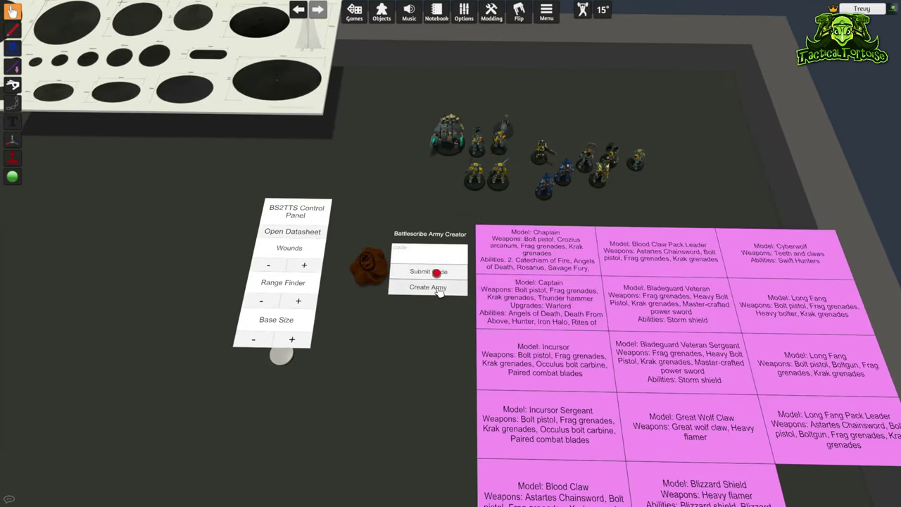
pyautogui.click(438, 288)
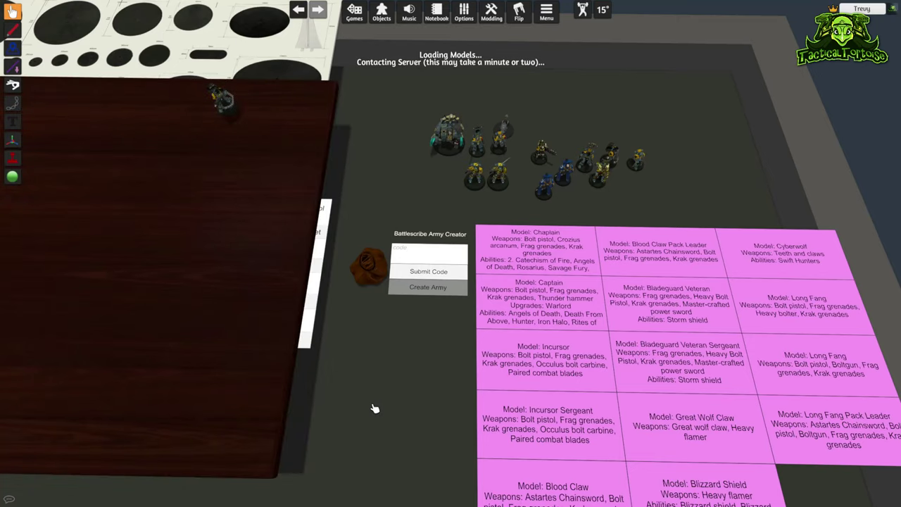